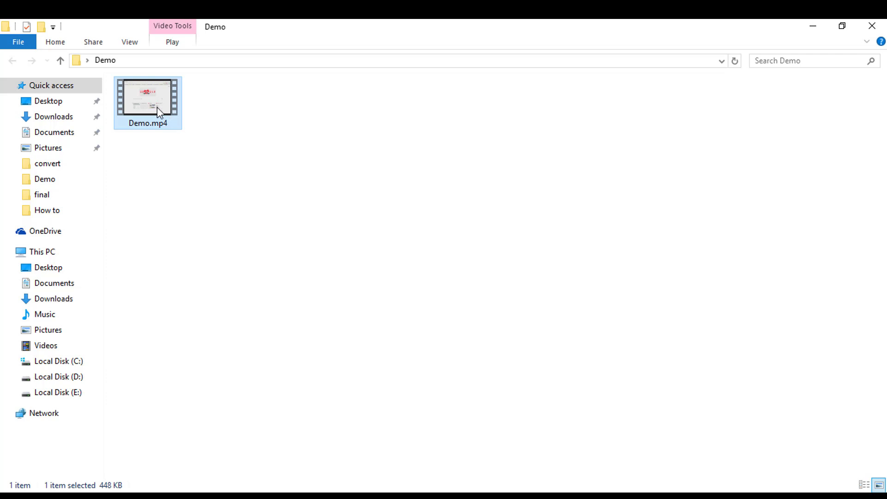
- Play the Demo.mp4 video from the Demo folder to hear its original audio, and return to the folder
{"action": "double_click", "coordinate": [159, 112]}
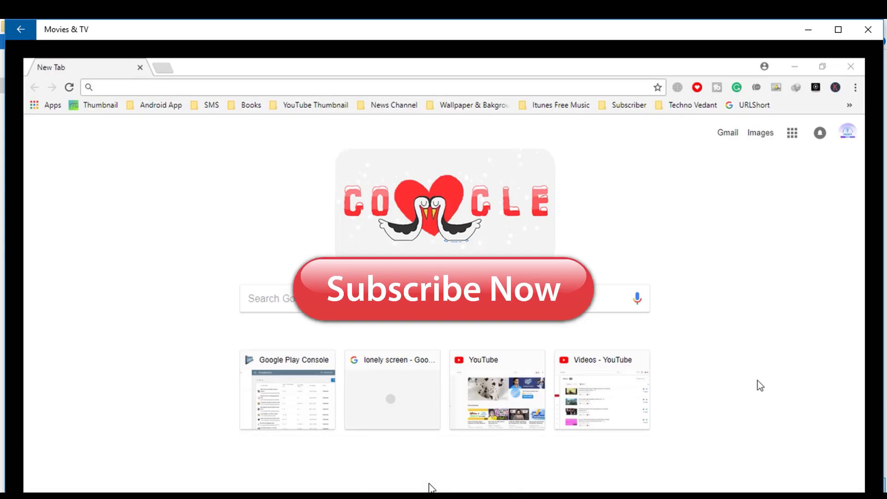
{"action": "mouse_move", "coordinate": [439, 438]}
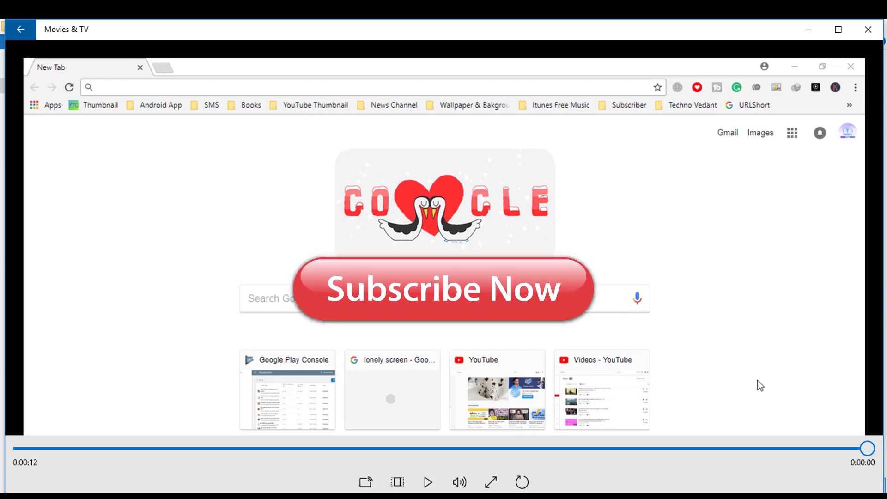
{"action": "mouse_move", "coordinate": [435, 497]}
{"action": "left_click", "coordinate": [442, 465]}
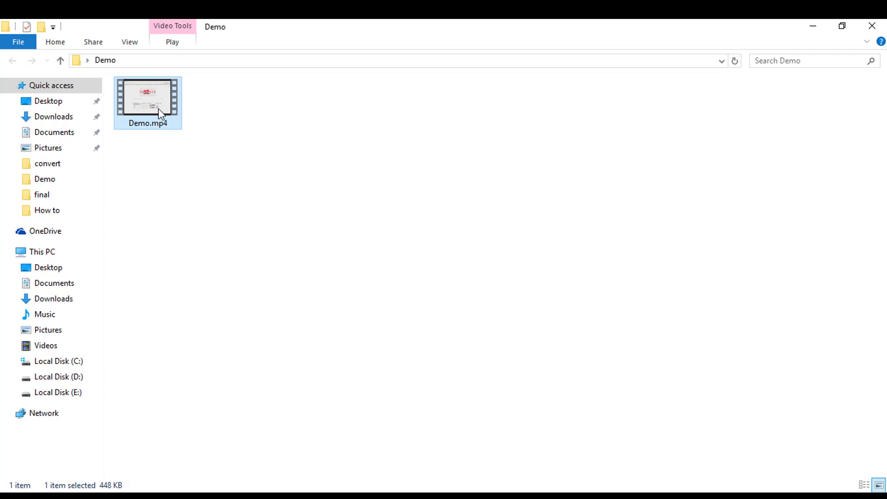
- Convert Demo.mp4 to MP3 with Total Video Converter
{"action": "right_click", "coordinate": [158, 109]}
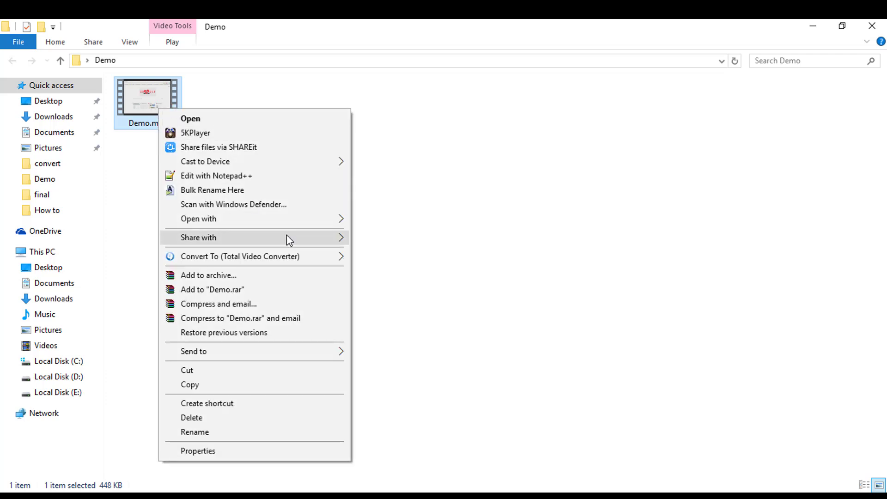
{"action": "mouse_move", "coordinate": [307, 260]}
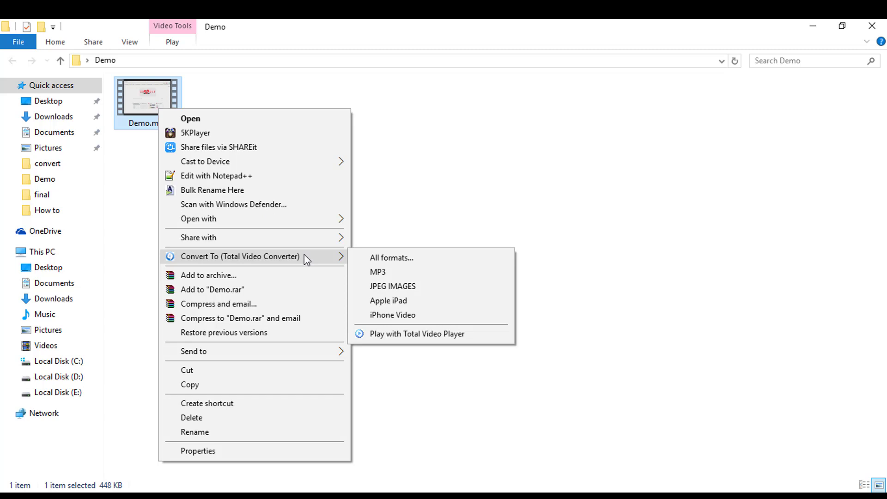
{"action": "left_click", "coordinate": [376, 273]}
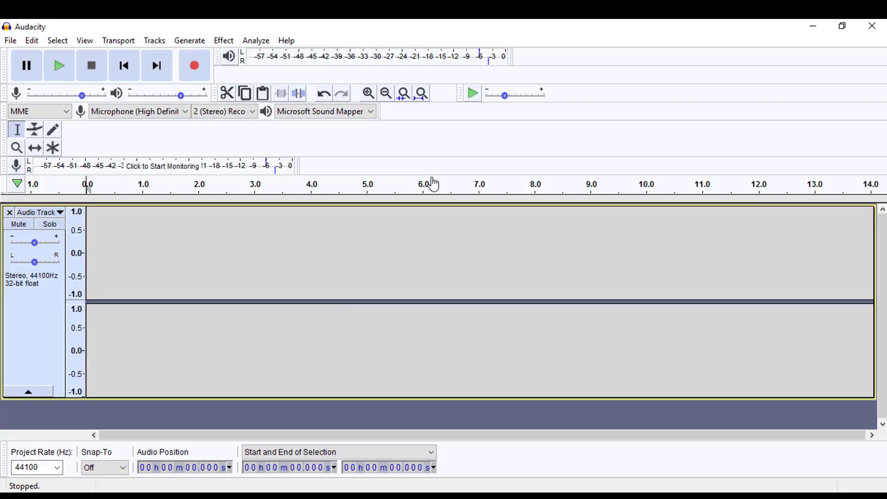
- In Audacity, open Demo.mp3 from the Demo folder on the Desktop, showing the folder's files as medium icons
{"action": "left_click", "coordinate": [11, 41]}
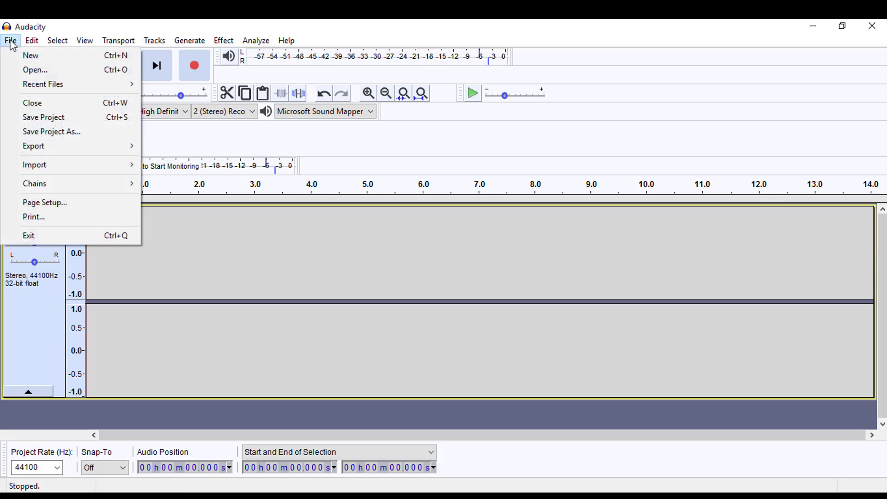
{"action": "left_click", "coordinate": [36, 70]}
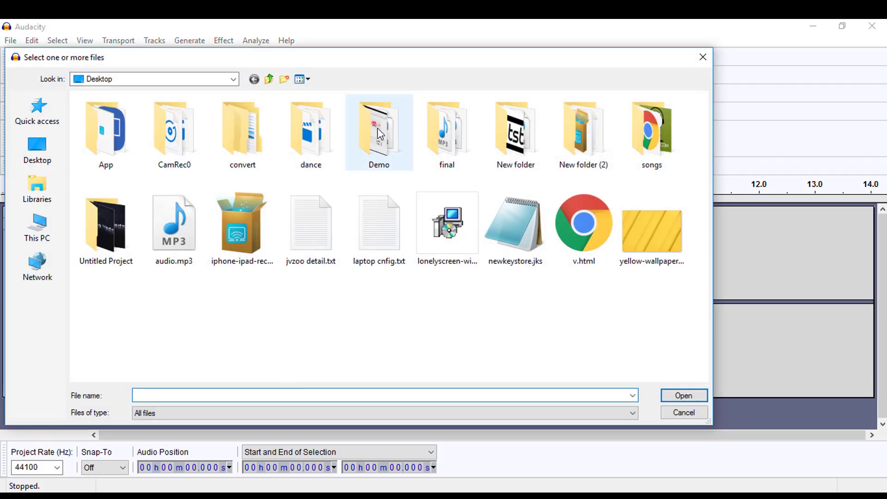
{"action": "double_click", "coordinate": [383, 152]}
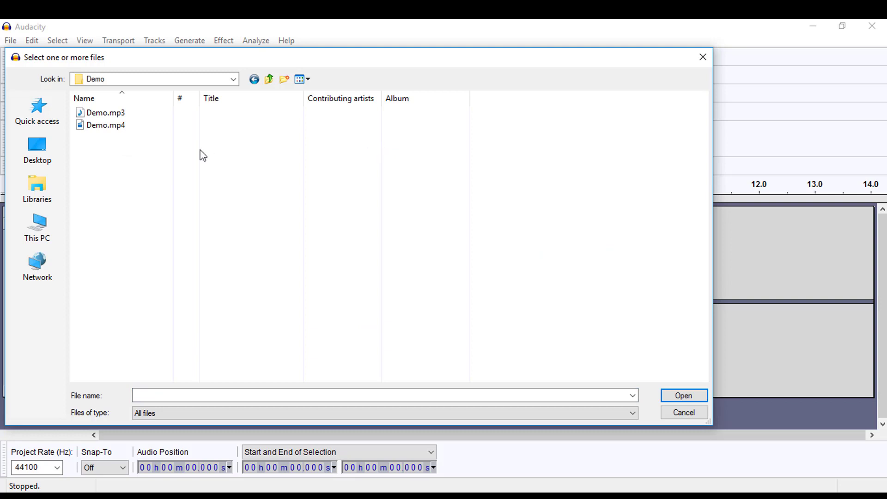
{"action": "right_click", "coordinate": [200, 149]}
{"action": "mouse_move", "coordinate": [318, 168]}
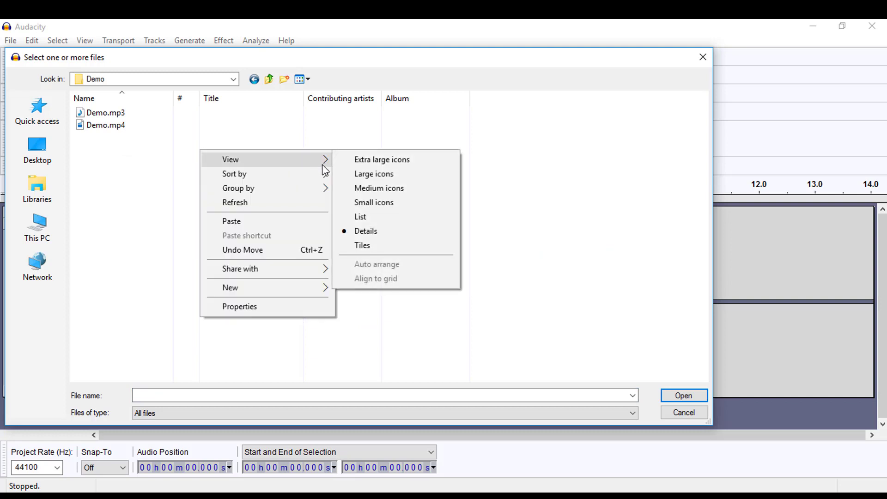
{"action": "left_click", "coordinate": [378, 185]}
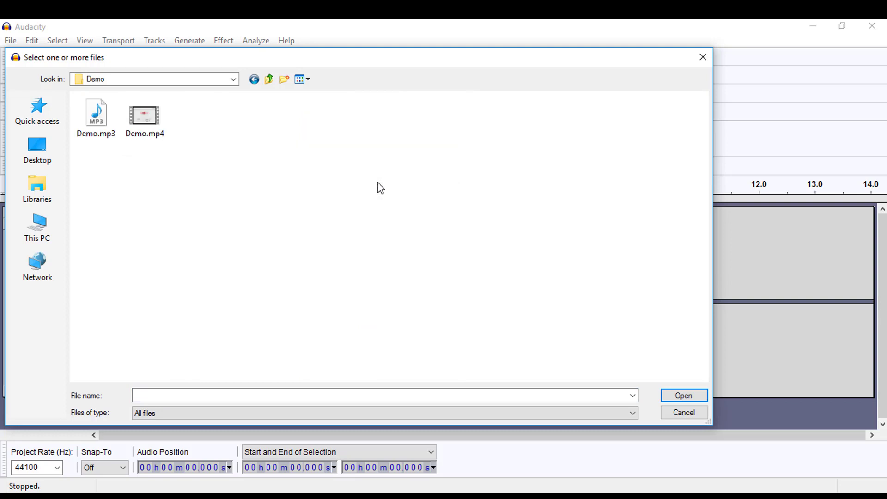
{"action": "double_click", "coordinate": [102, 123]}
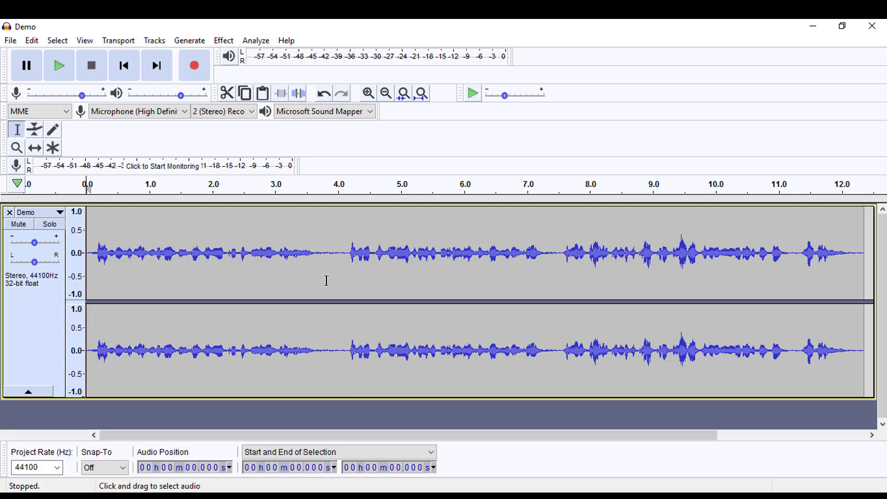
- Capture a noise profile for Noise Reduction from the silent gap between about 3.8 and 4.1 seconds
{"action": "left_click_drag", "start_coordinate": [326, 279], "coordinate": [345, 284]}
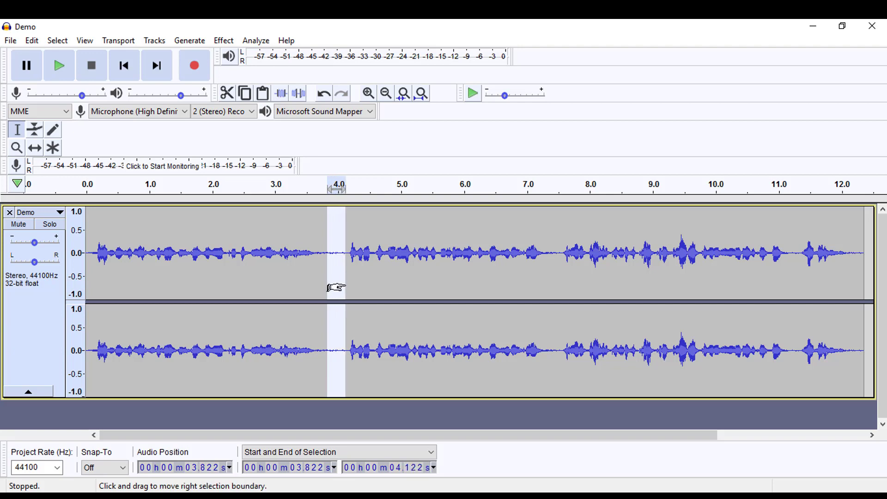
{"action": "left_click", "coordinate": [234, 45]}
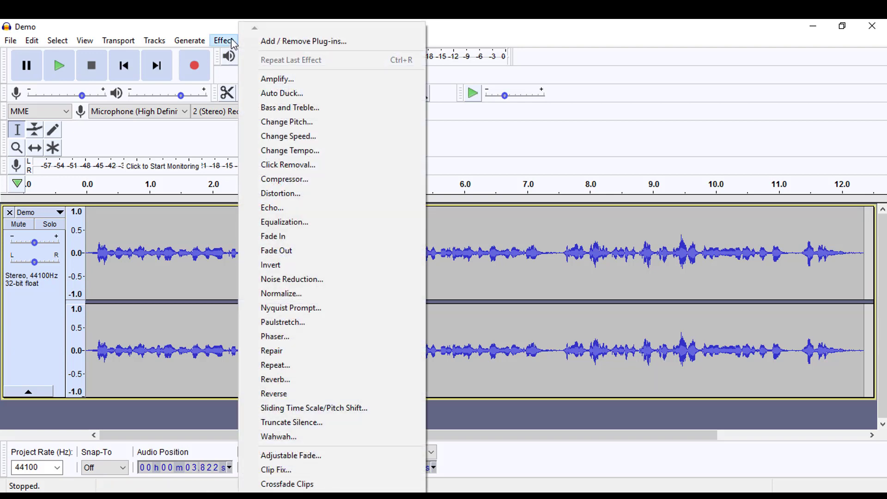
{"action": "left_click", "coordinate": [309, 284]}
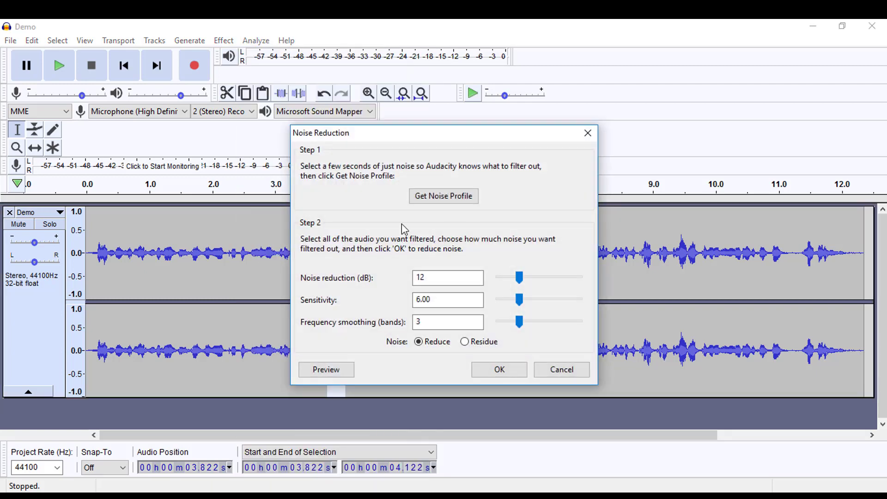
{"action": "left_click", "coordinate": [448, 196]}
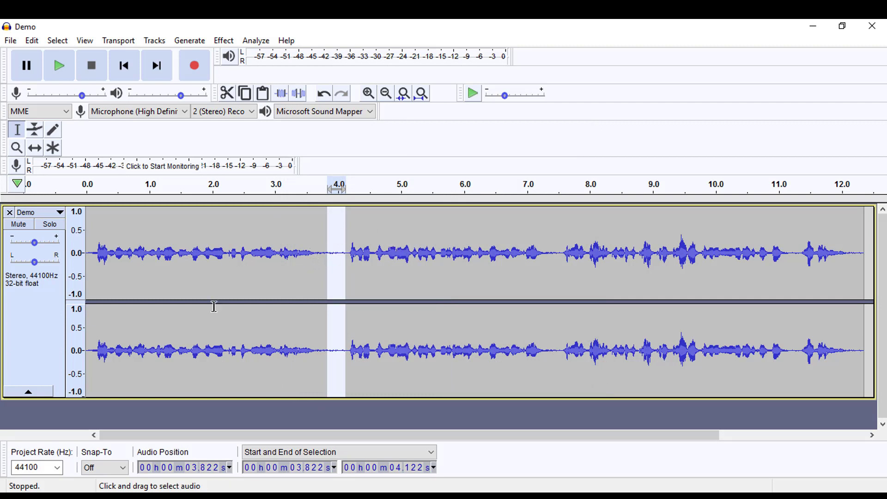
- Select the entire Demo track and apply Noise Reduction using the captured noise profile
{"action": "left_click", "coordinate": [35, 342]}
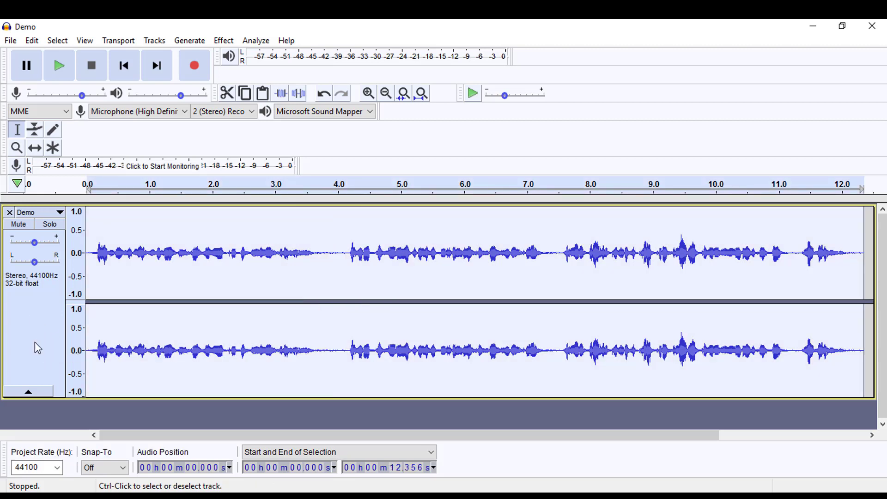
{"action": "left_click", "coordinate": [228, 44]}
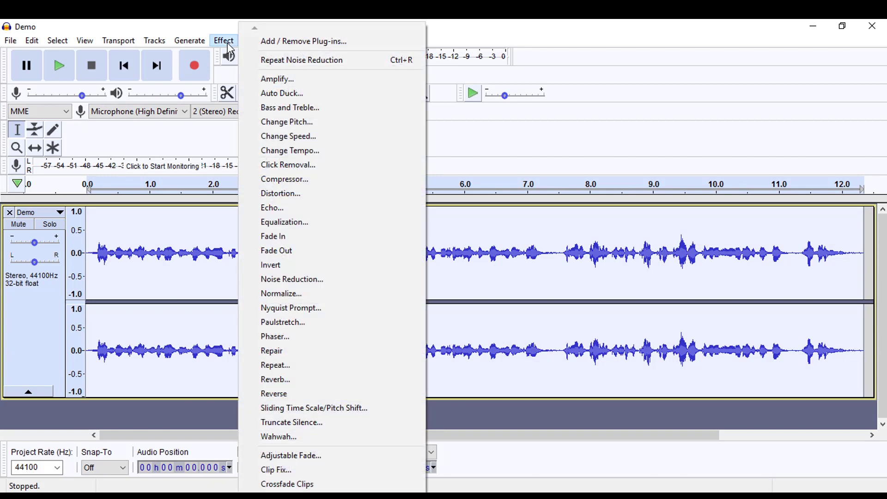
{"action": "left_click", "coordinate": [305, 282]}
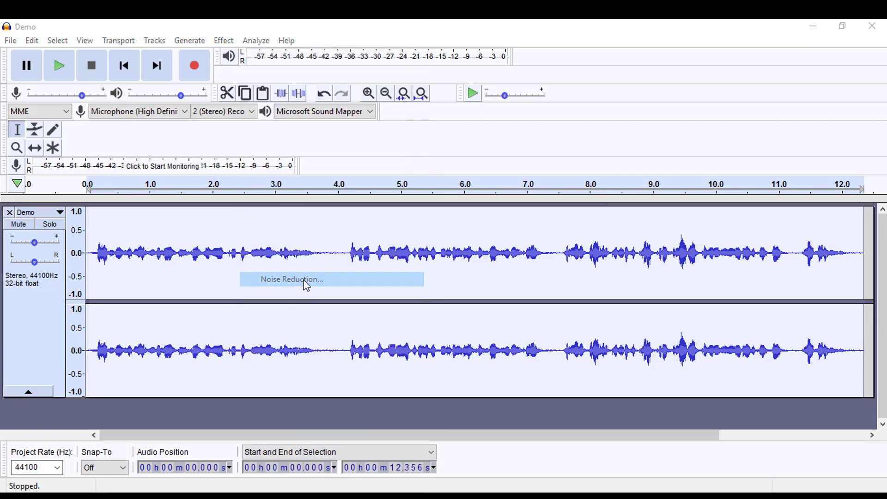
{"action": "left_click", "coordinate": [496, 369]}
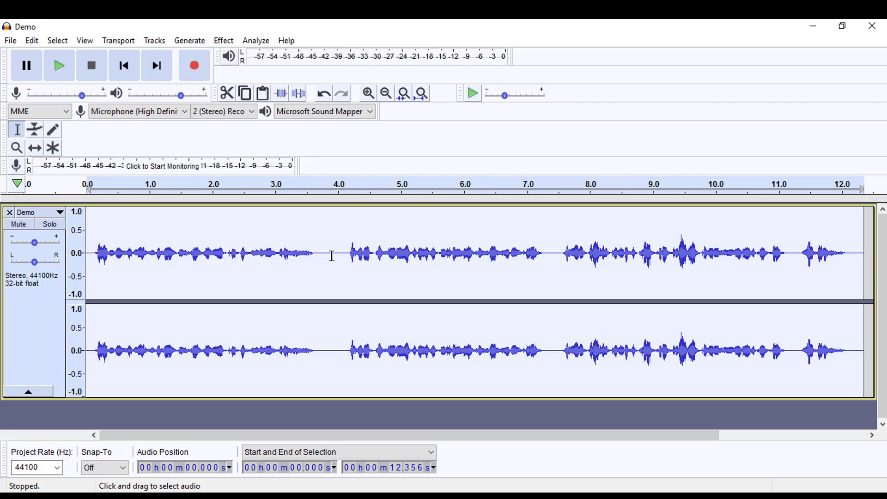
- Apply the Compressor to the whole track with a -18 dB threshold, -40 dB noise floor and 2:1 ratio
{"action": "left_click", "coordinate": [223, 42]}
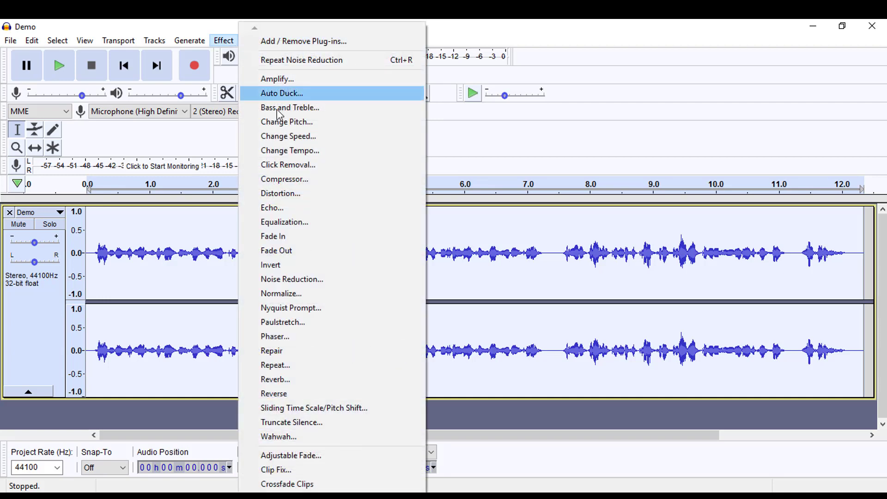
{"action": "left_click", "coordinate": [319, 180]}
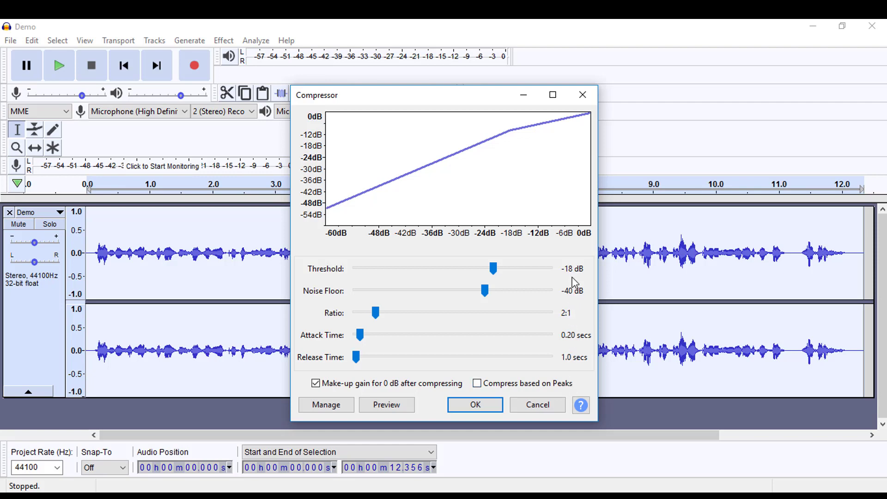
{"action": "left_click", "coordinate": [476, 405]}
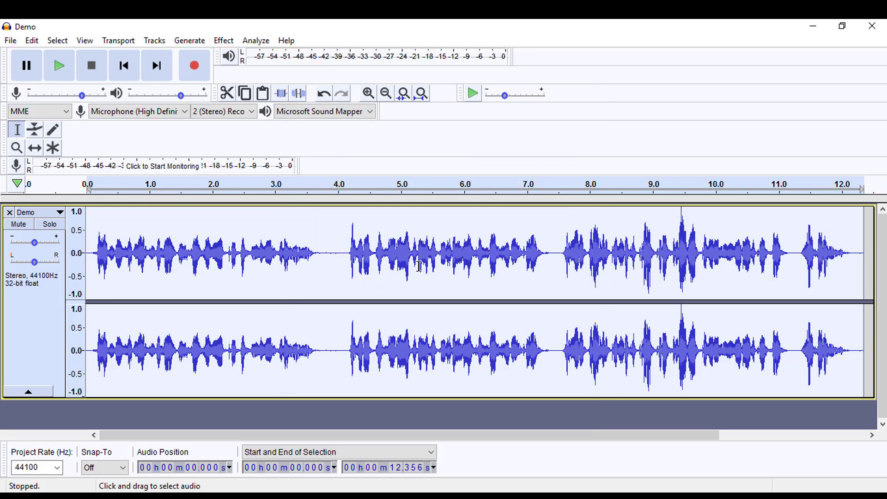
- Apply Equalization with the Bass Boost curve to the whole track
{"action": "left_click", "coordinate": [225, 41]}
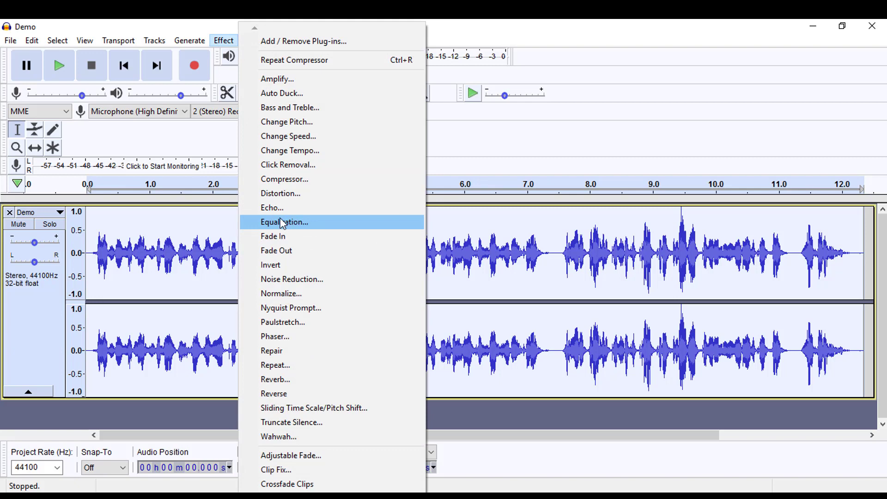
{"action": "left_click", "coordinate": [295, 222]}
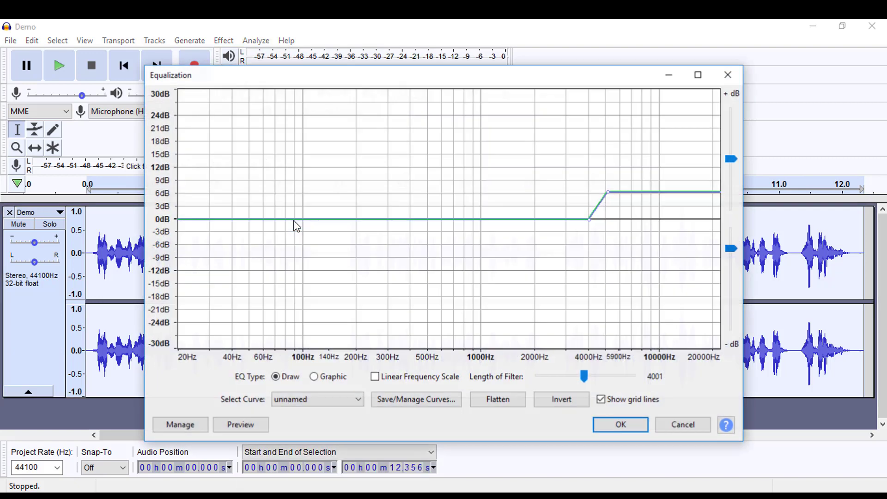
{"action": "left_click", "coordinate": [320, 400]}
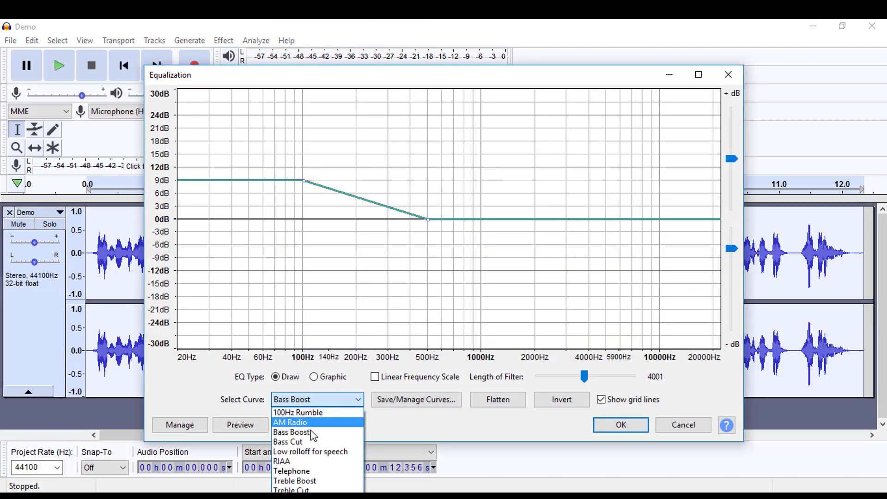
{"action": "left_click", "coordinate": [315, 432]}
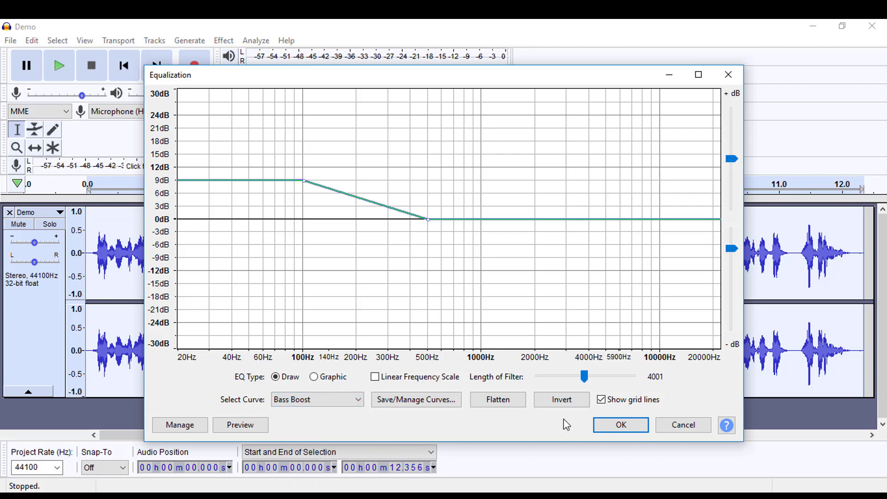
{"action": "left_click", "coordinate": [610, 428]}
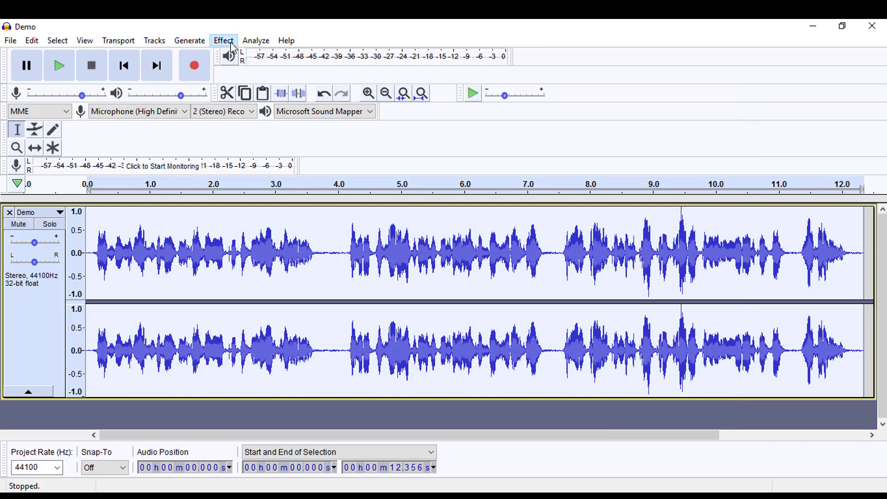
- Apply Equalization with the Treble Boost curve, lowering its high-frequency boost to about 6 dB
{"action": "left_click", "coordinate": [224, 41]}
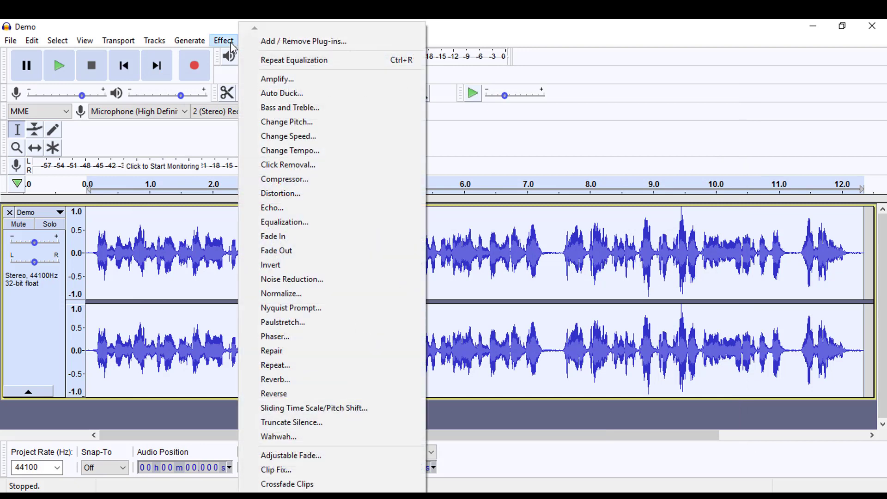
{"action": "left_click", "coordinate": [290, 223]}
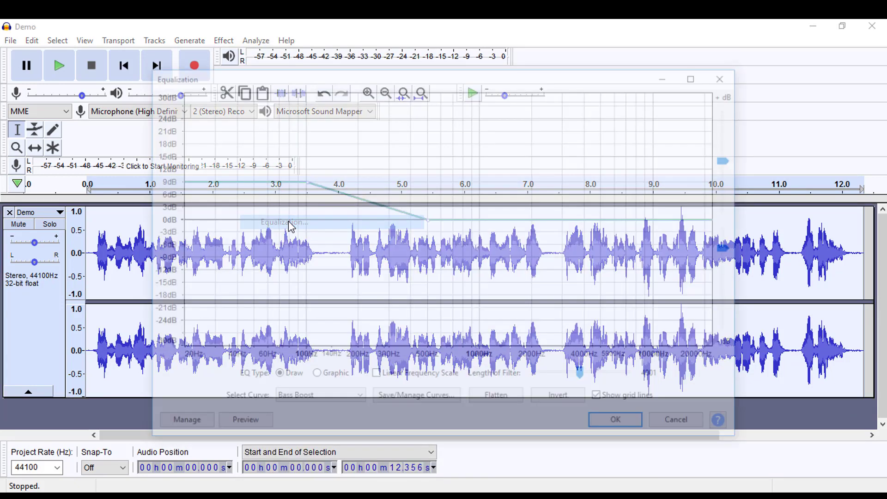
{"action": "left_click", "coordinate": [305, 405]}
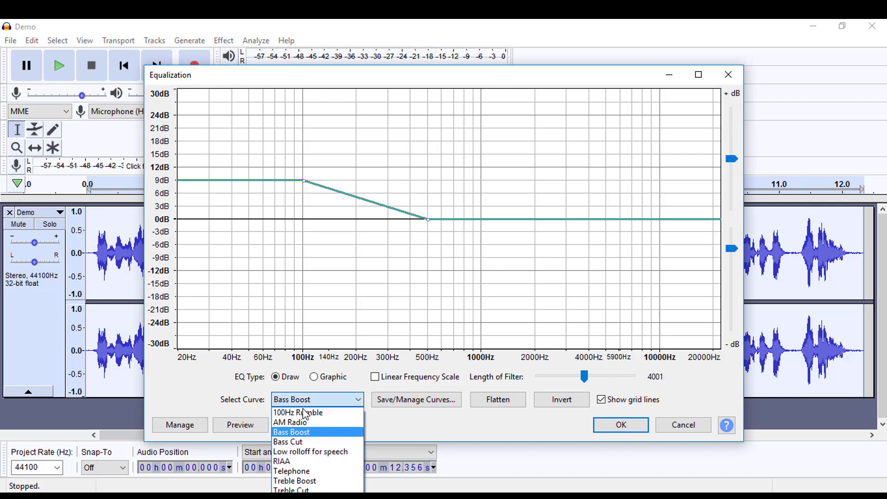
{"action": "left_click", "coordinate": [317, 482]}
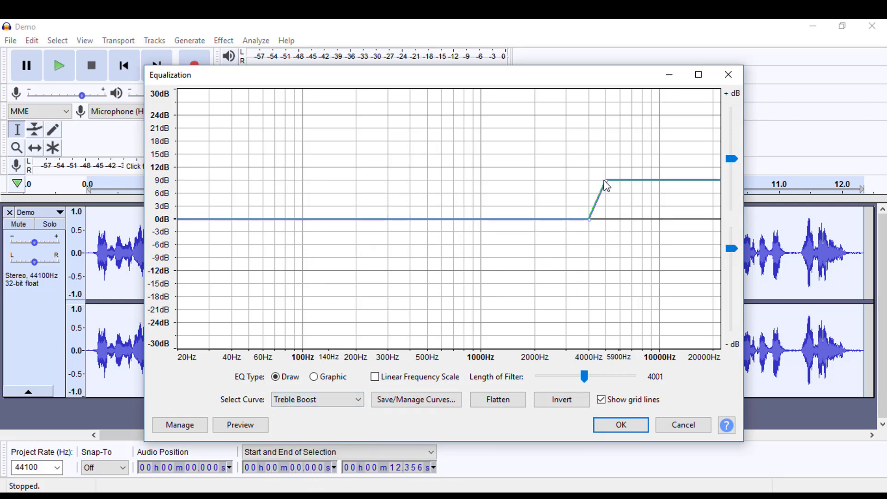
{"action": "left_click_drag", "start_coordinate": [607, 181], "coordinate": [608, 193]}
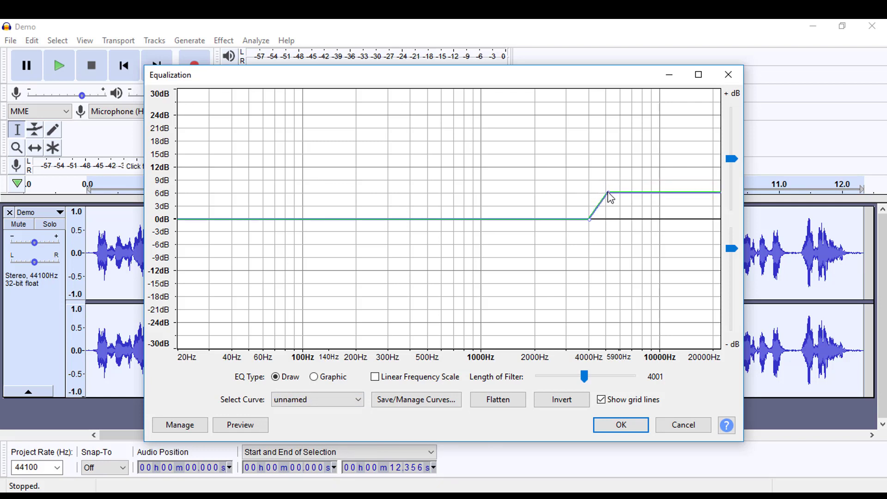
{"action": "left_click", "coordinate": [621, 424]}
- Apply the Limiter to the whole track as a Hard Limit at -3.00 dB with a 10 ms hold and no make-up gain
{"action": "left_click", "coordinate": [224, 40]}
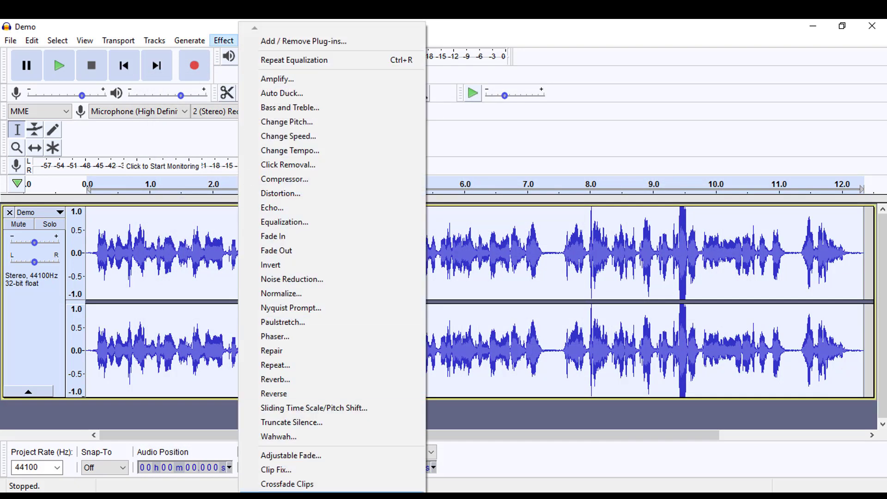
{"action": "scroll", "coordinate": [331, 259], "scroll_direction": "down", "scroll_amount": 4}
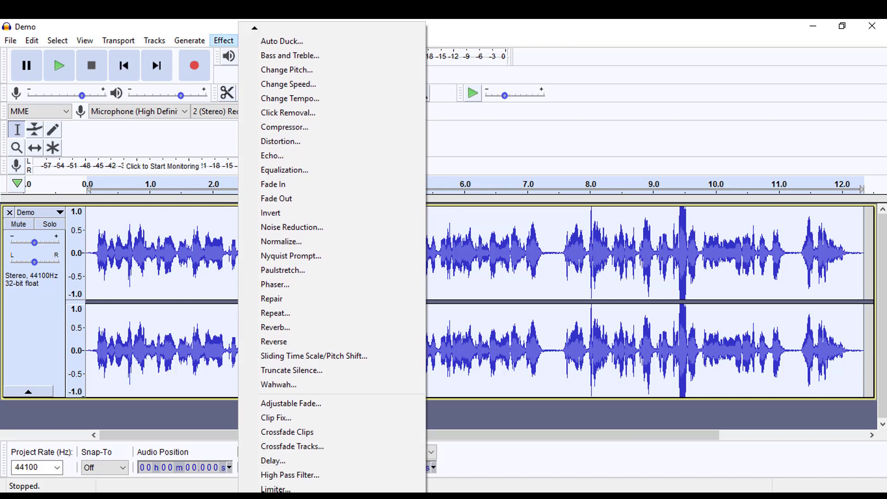
{"action": "scroll", "coordinate": [291, 485], "scroll_direction": "down", "scroll_amount": 4}
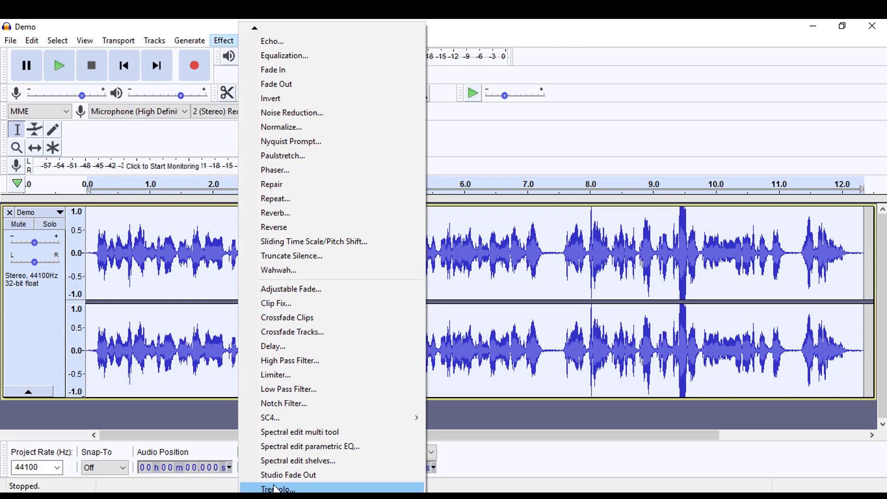
{"action": "left_click", "coordinate": [288, 378]}
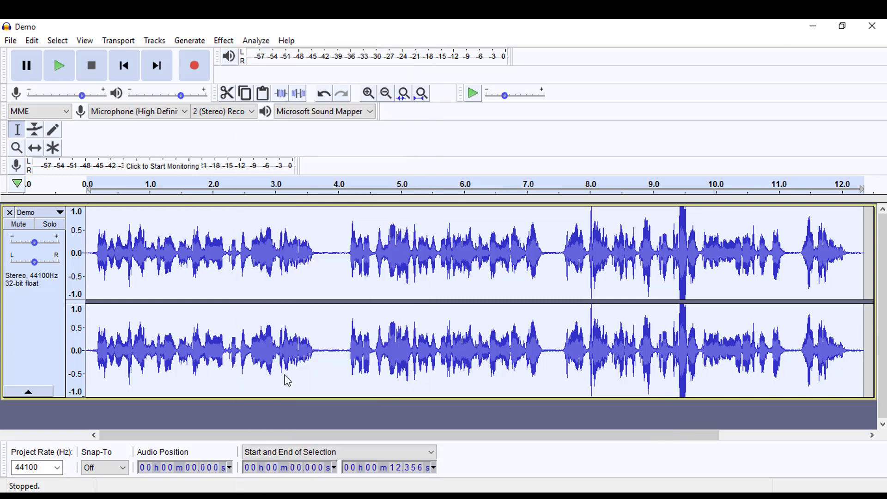
{"action": "left_click", "coordinate": [526, 188]}
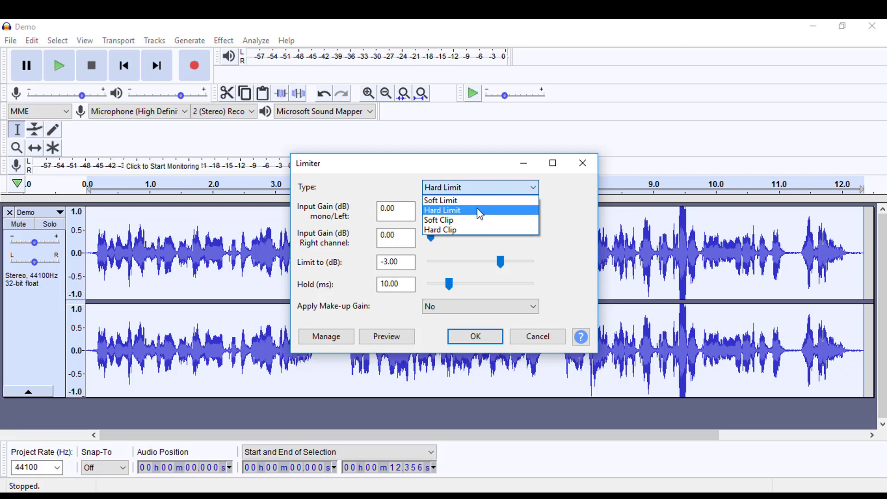
{"action": "left_click", "coordinate": [457, 214]}
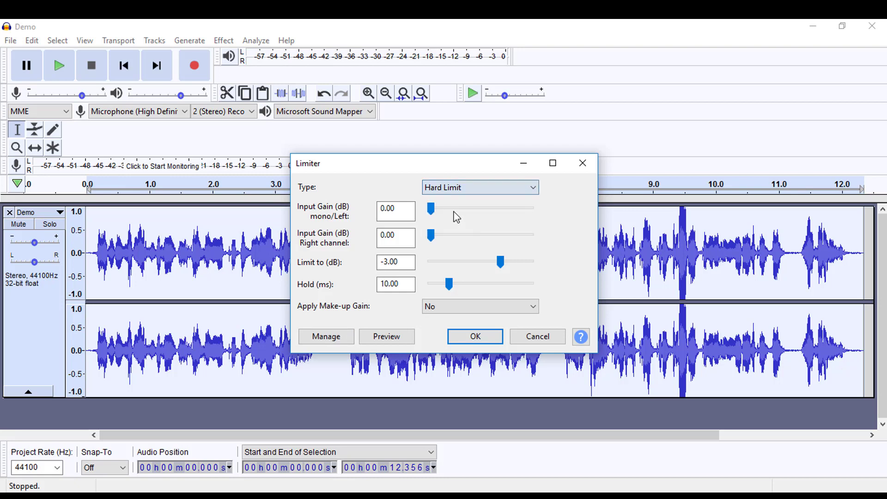
{"action": "left_click", "coordinate": [482, 341]}
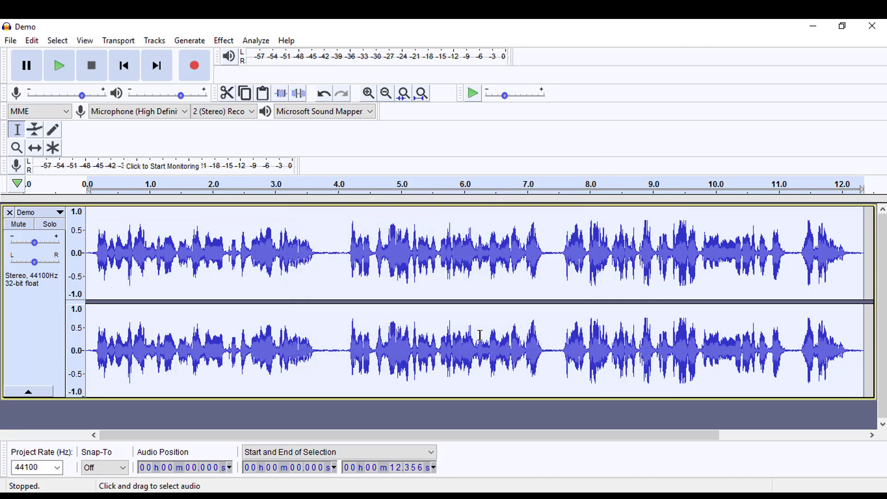
- Normalize the whole track to a maximum amplitude of -1.0 dB and play back the result
{"action": "left_click", "coordinate": [224, 41]}
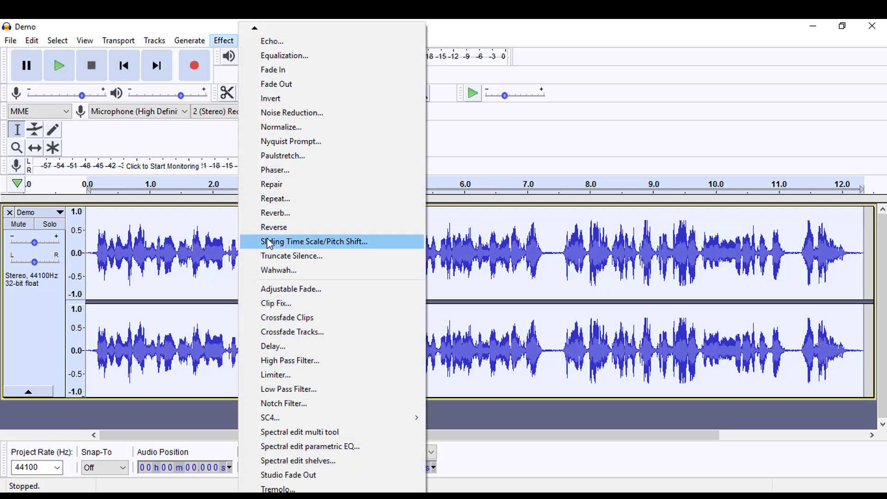
{"action": "left_click", "coordinate": [288, 129]}
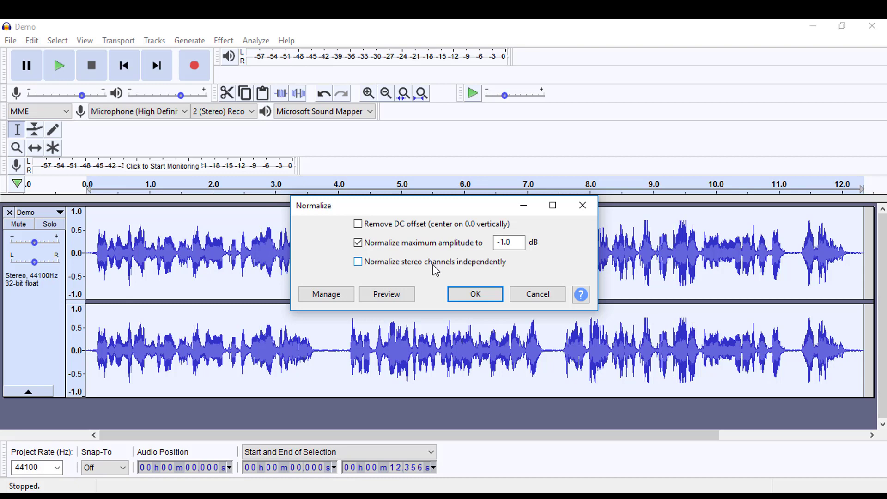
{"action": "left_click", "coordinate": [471, 295]}
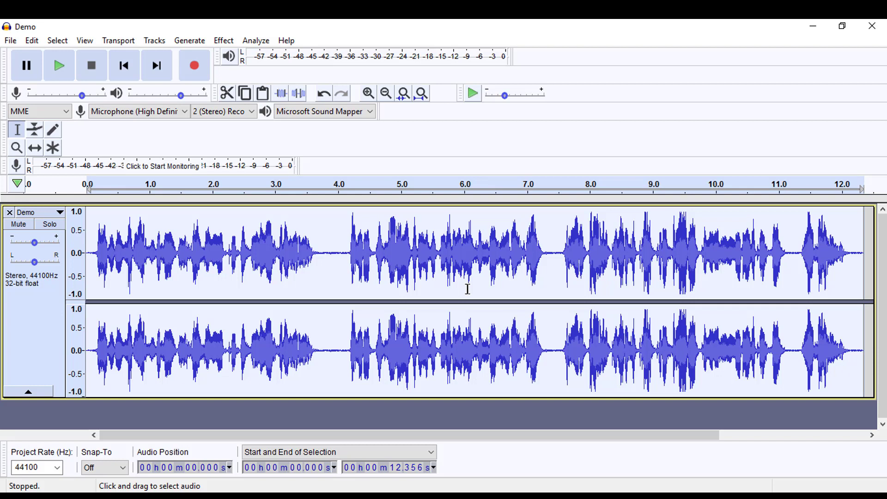
{"action": "key", "text": "space"}
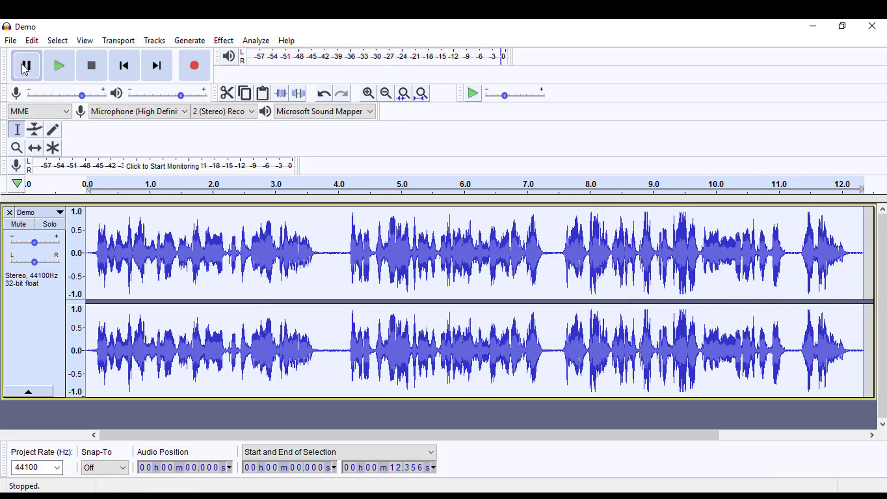
- Export the audio to the Desktop as Demo.wav in WAV signed 16-bit PCM format, leaving the metadata tags empty
{"action": "left_click", "coordinate": [11, 40]}
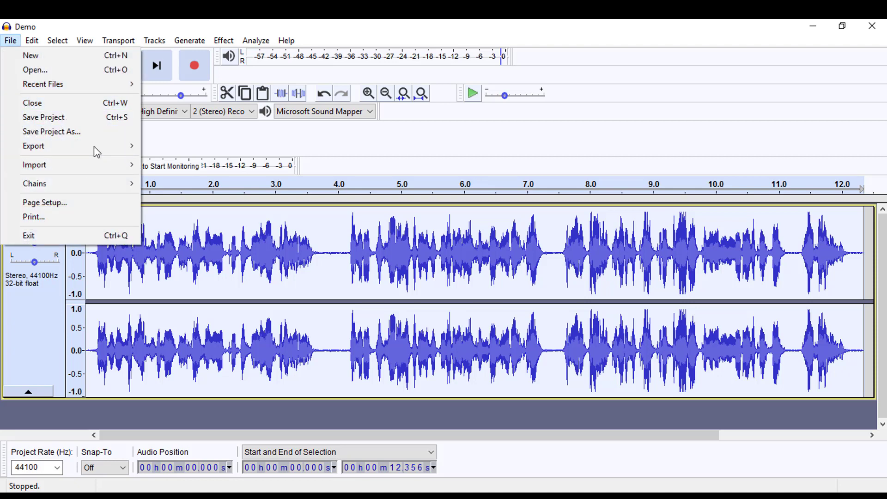
{"action": "mouse_move", "coordinate": [96, 145]}
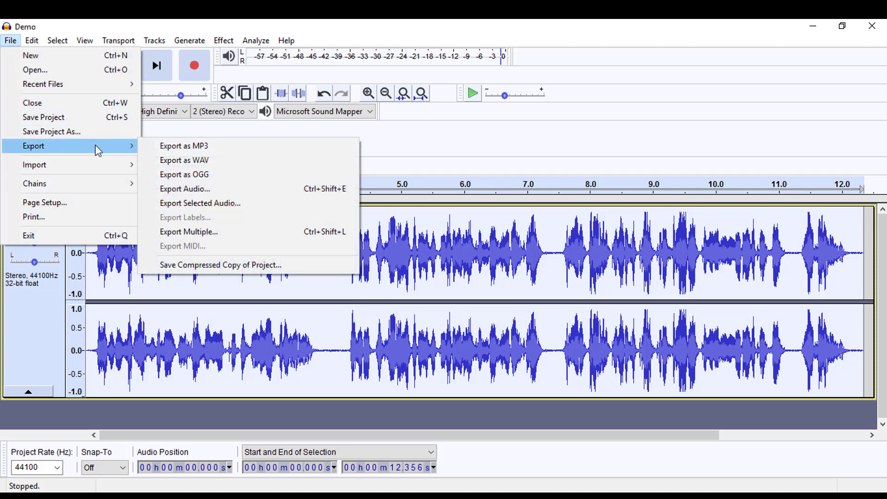
{"action": "left_click", "coordinate": [189, 161]}
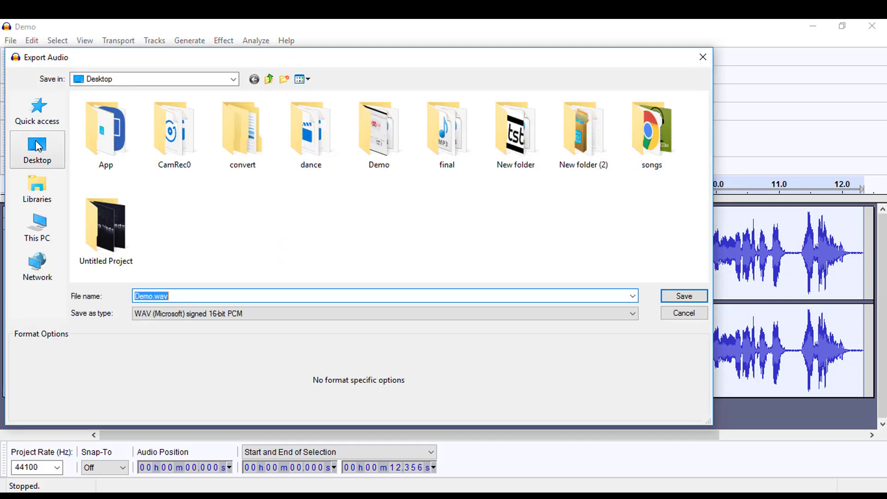
{"action": "left_click", "coordinate": [51, 164]}
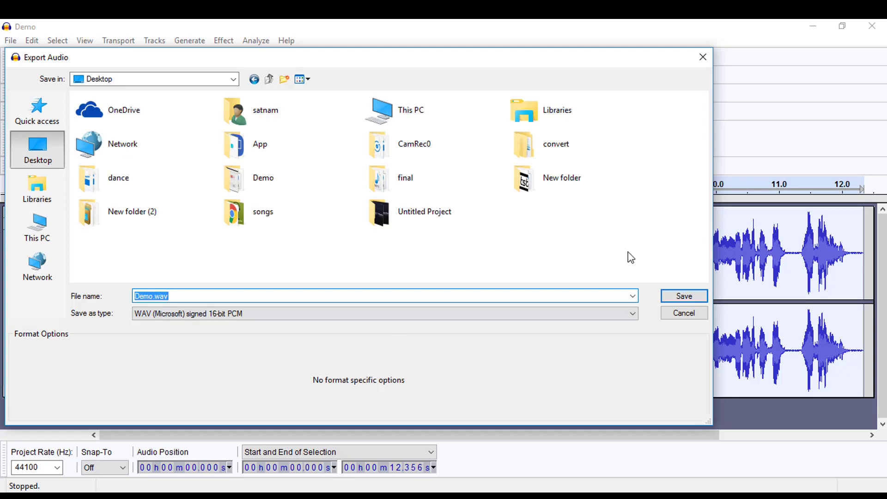
{"action": "left_click", "coordinate": [677, 296]}
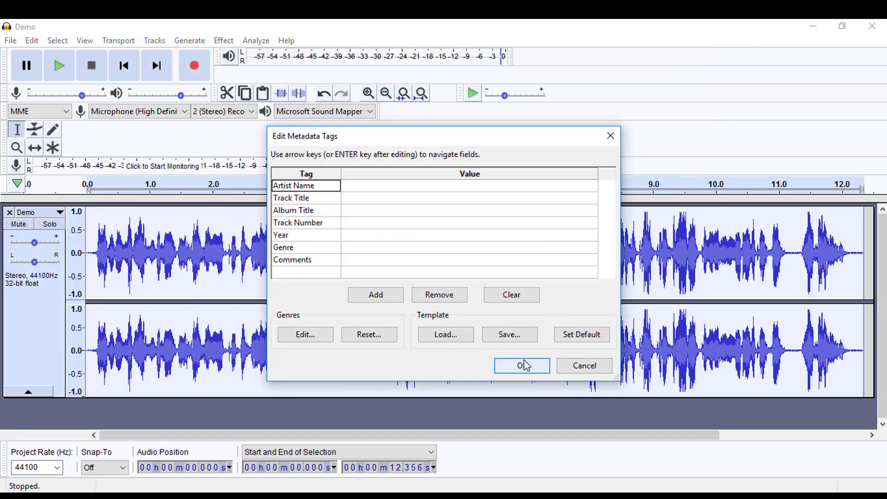
{"action": "left_click", "coordinate": [526, 367]}
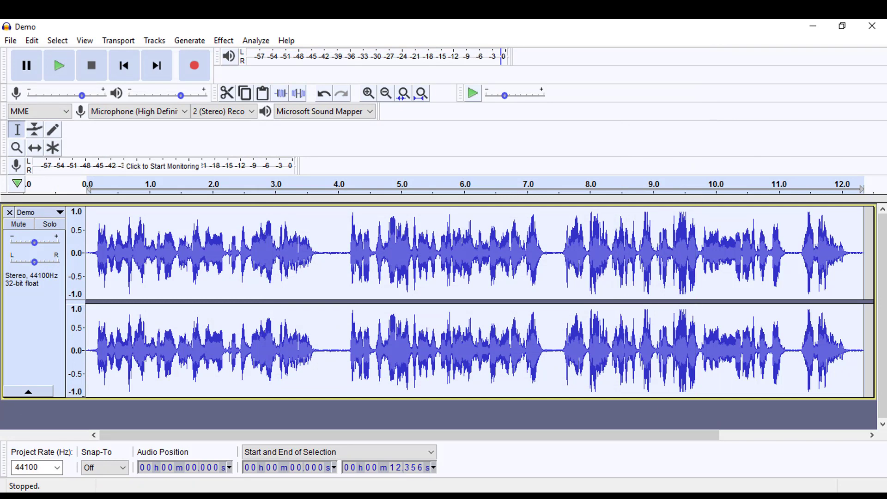
- Switch to Camtasia and import Demo.mp4 and Demo.wav into the media bin
{"action": "mouse_move", "coordinate": [603, 496]}
{"action": "left_click", "coordinate": [602, 450]}
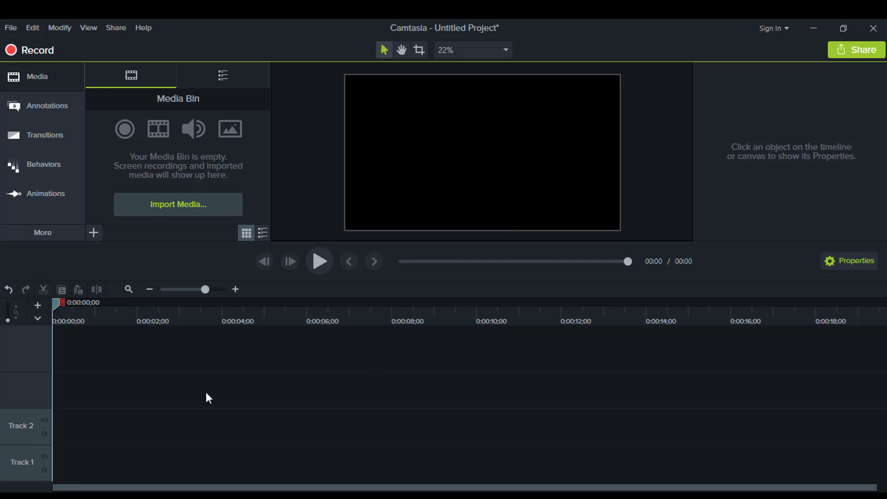
{"action": "left_click", "coordinate": [172, 207]}
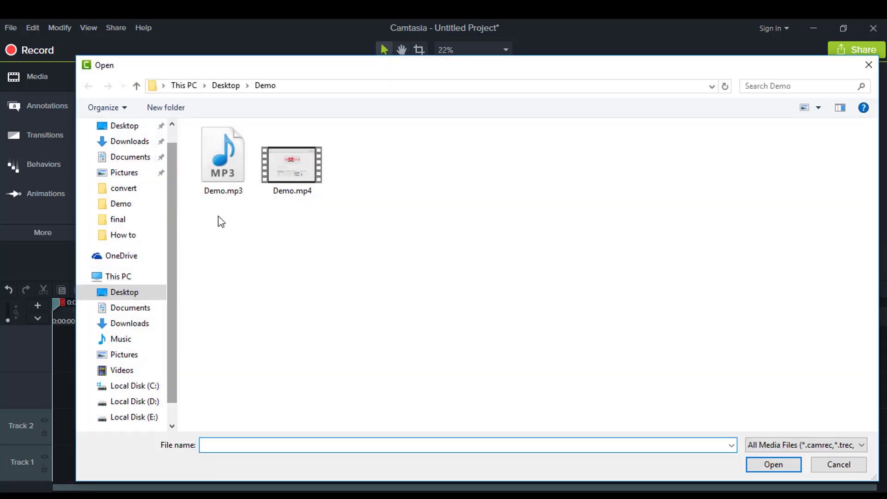
{"action": "double_click", "coordinate": [300, 168]}
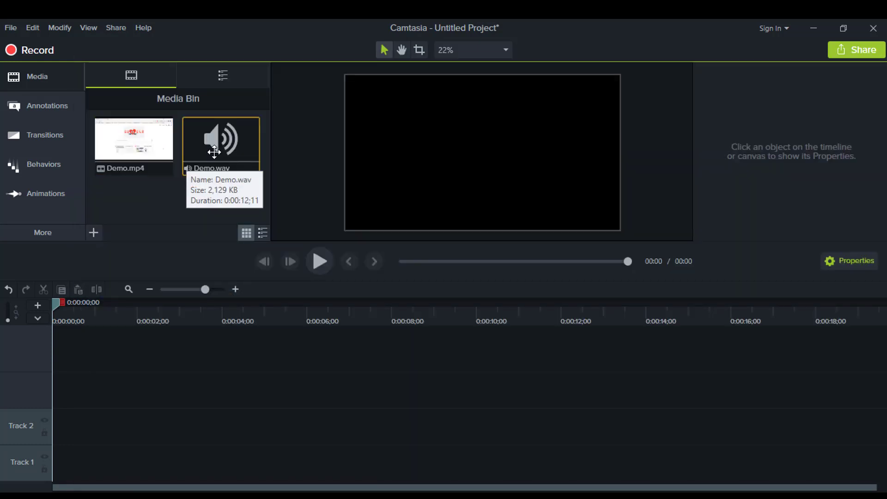
- Add Demo.mp4 to the timeline at the playhead and separate its audio from the video
{"action": "right_click", "coordinate": [151, 152]}
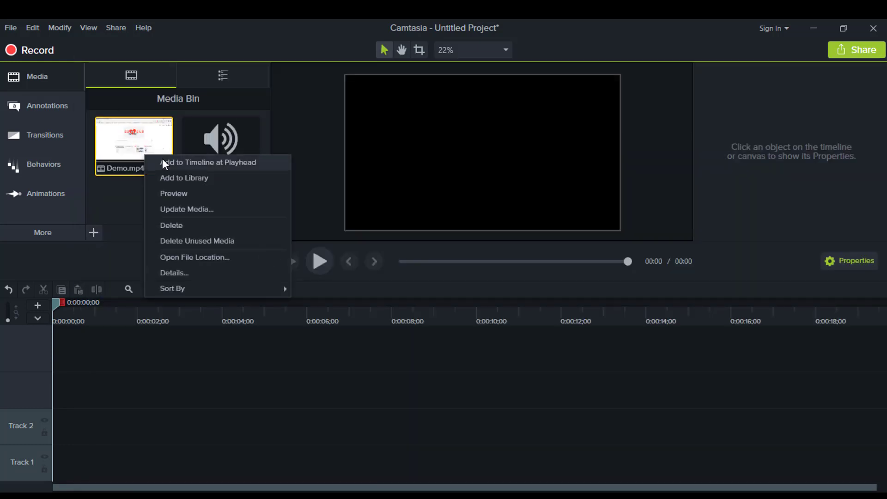
{"action": "left_click", "coordinate": [162, 159]}
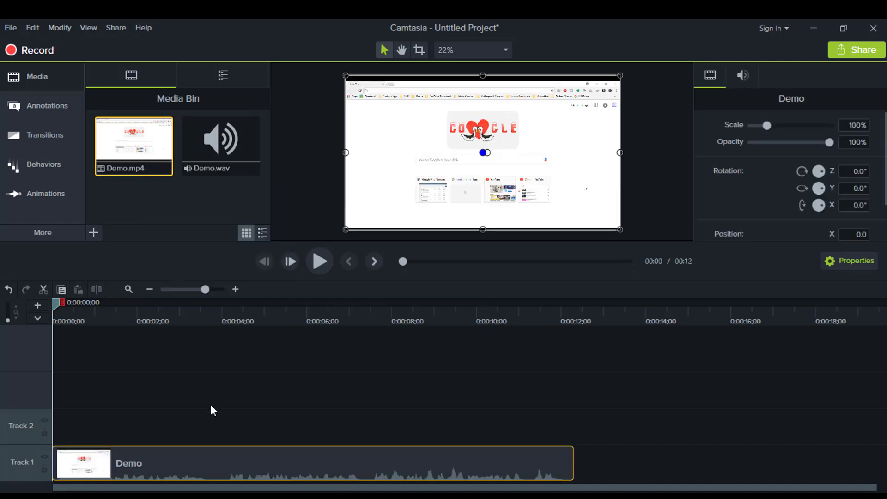
{"action": "right_click", "coordinate": [226, 459]}
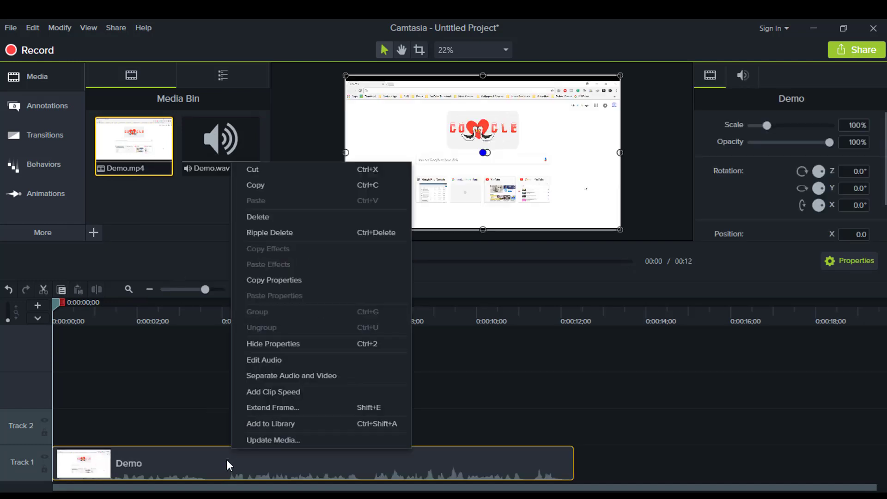
{"action": "left_click", "coordinate": [298, 377]}
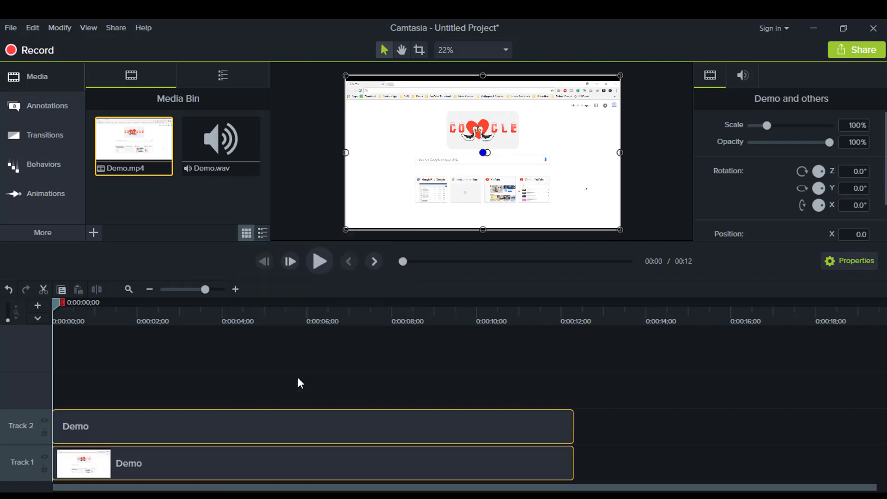
- Replace the separated original audio on Track 2 with Demo.wav and play the timeline
{"action": "left_click", "coordinate": [324, 425]}
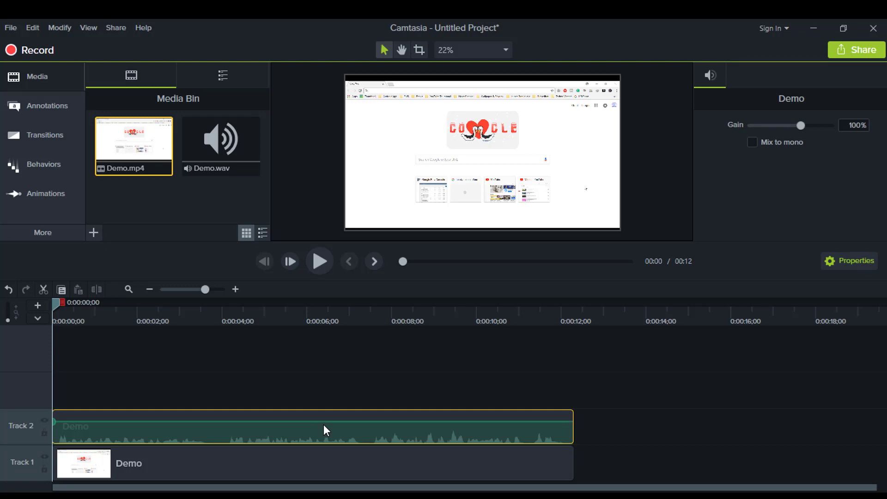
{"action": "key", "text": "Delete"}
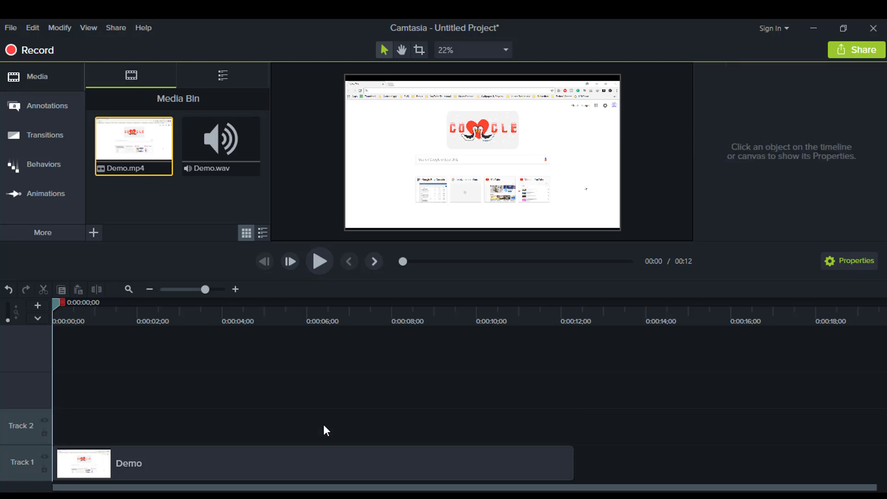
{"action": "right_click", "coordinate": [217, 149]}
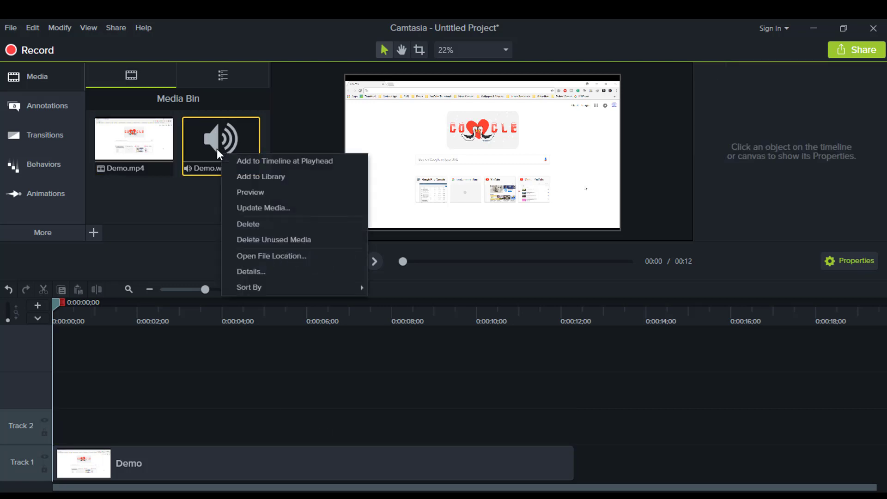
{"action": "left_click", "coordinate": [239, 162]}
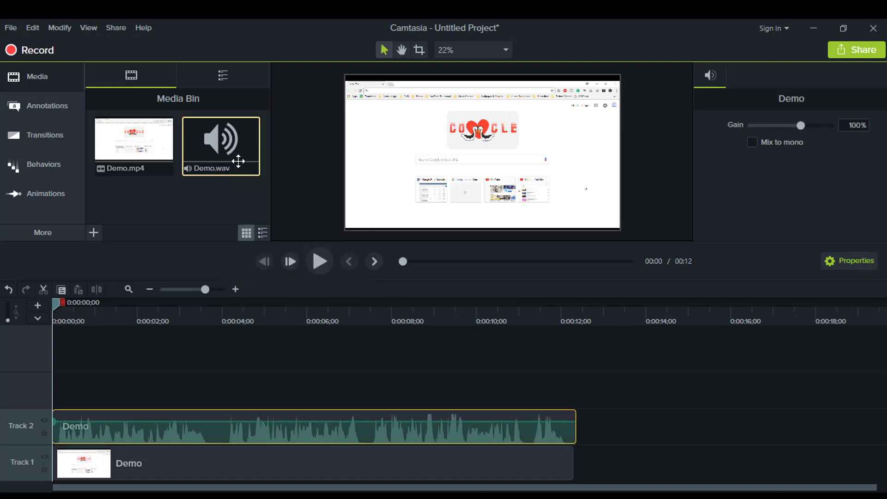
{"action": "left_click", "coordinate": [317, 261]}
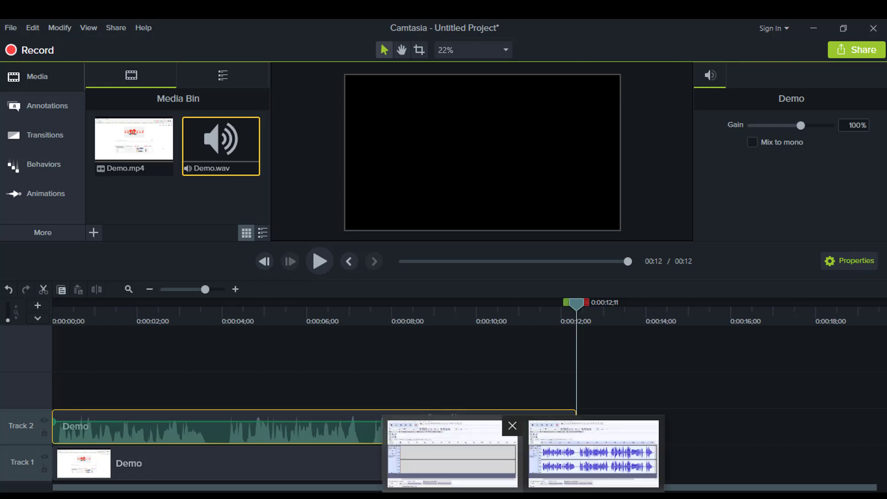
- Switch to the Audacity window containing the empty stereo audio track
{"action": "left_click", "coordinate": [453, 450]}
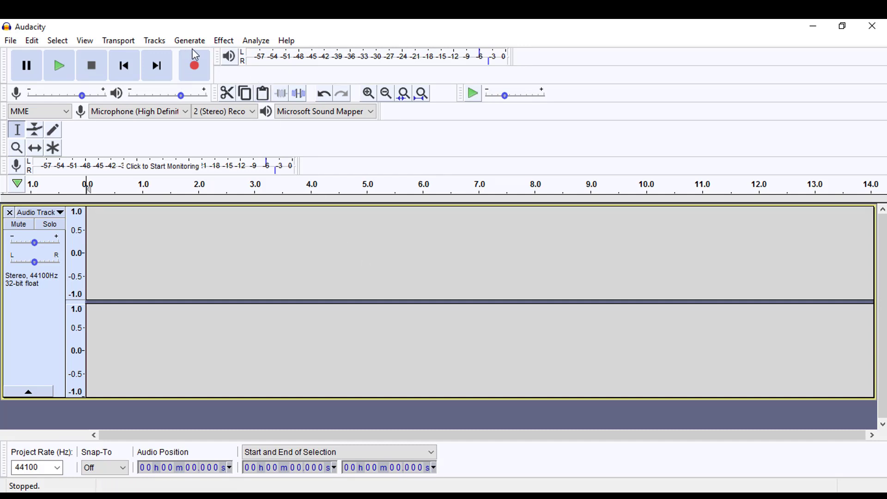
{"action": "left_click", "coordinate": [196, 77]}
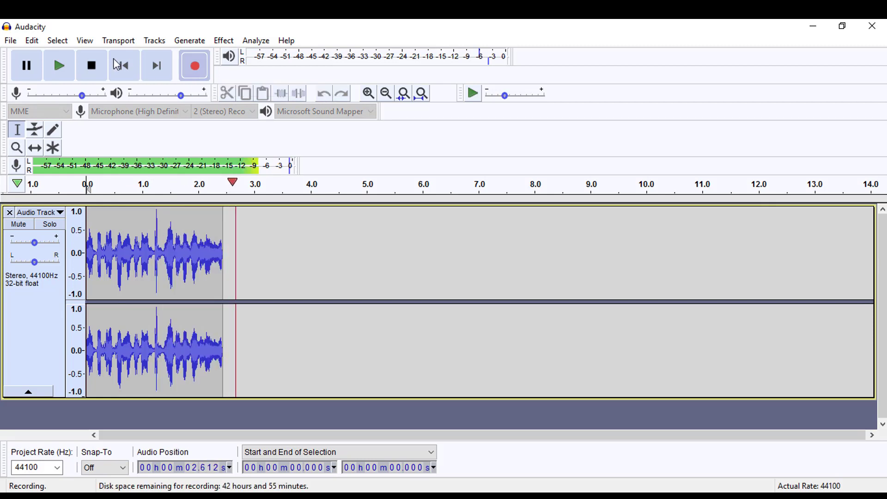
{"action": "left_click", "coordinate": [92, 72]}
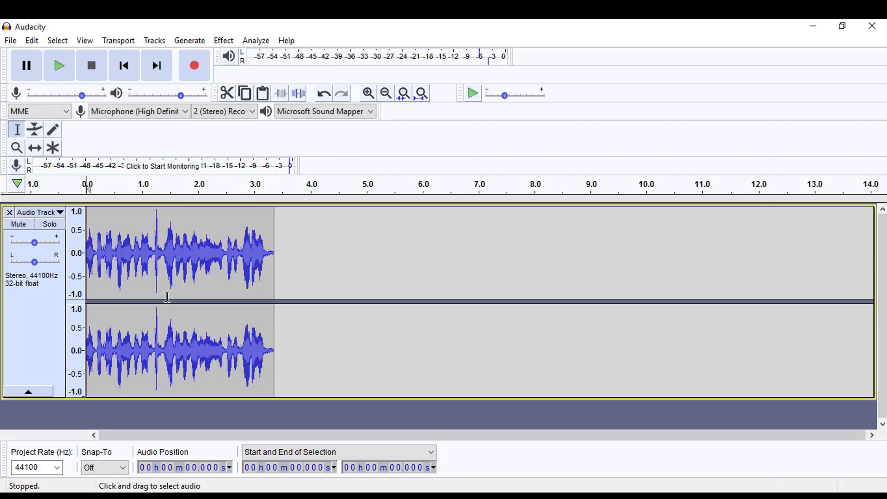
{"action": "double_click", "coordinate": [212, 323]}
{"action": "key", "text": "Delete"}
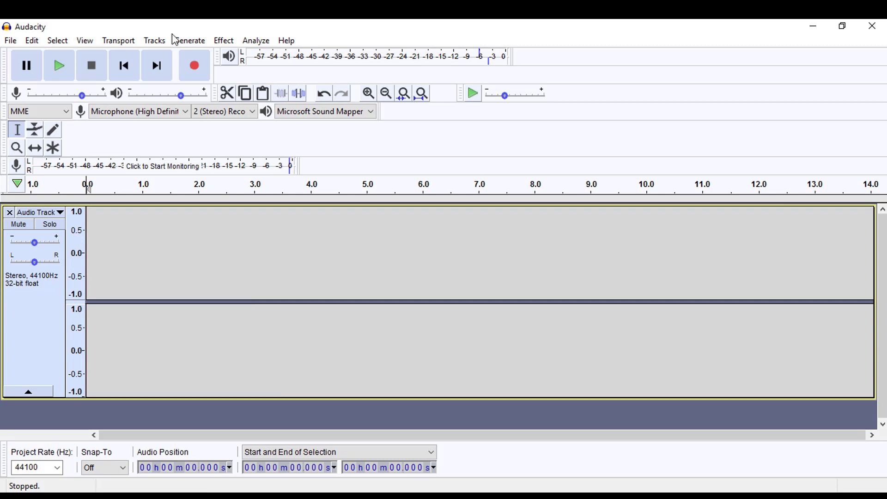
- Record a microphone clip about 3.7 seconds long on the empty audio track, starting with a moment of silence
{"action": "left_click", "coordinate": [198, 72]}
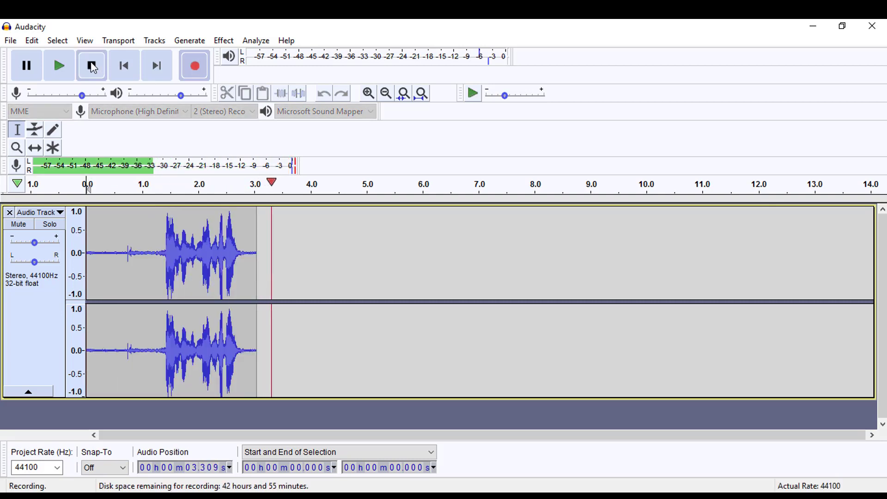
{"action": "left_click", "coordinate": [91, 66]}
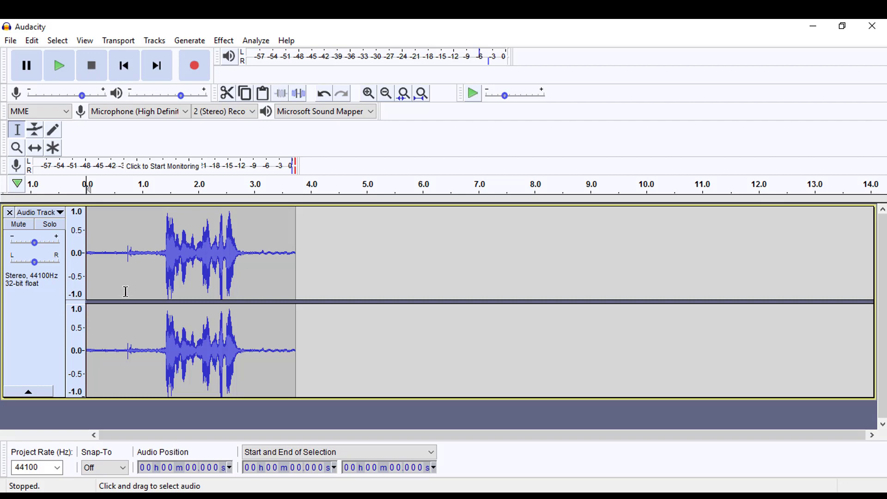
- Capture a noise profile from the silent opening of the recording, between about 0.1 and 0.64 seconds
{"action": "left_click_drag", "start_coordinate": [121, 295], "coordinate": [92, 293]}
{"action": "left_click", "coordinate": [223, 41]}
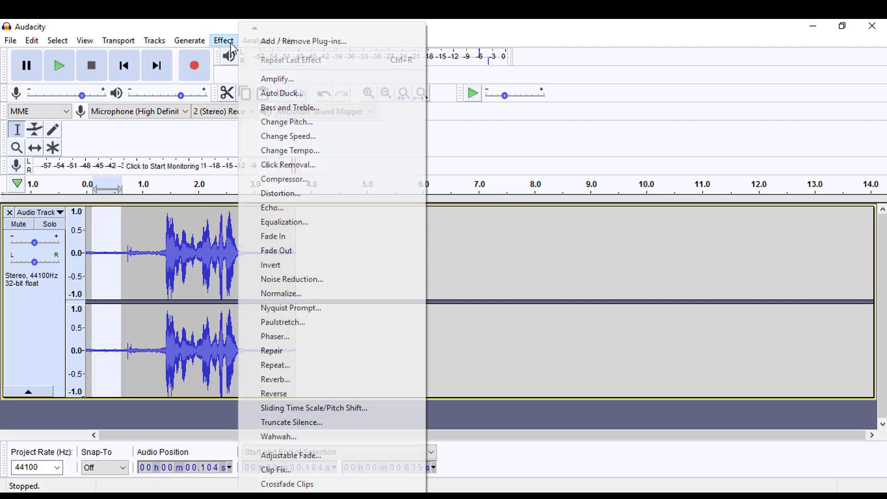
{"action": "left_click", "coordinate": [310, 282]}
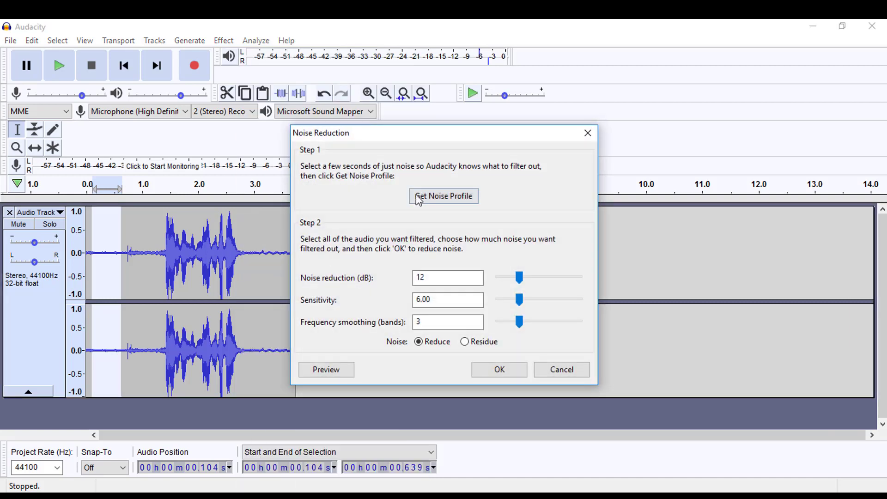
{"action": "left_click", "coordinate": [452, 202]}
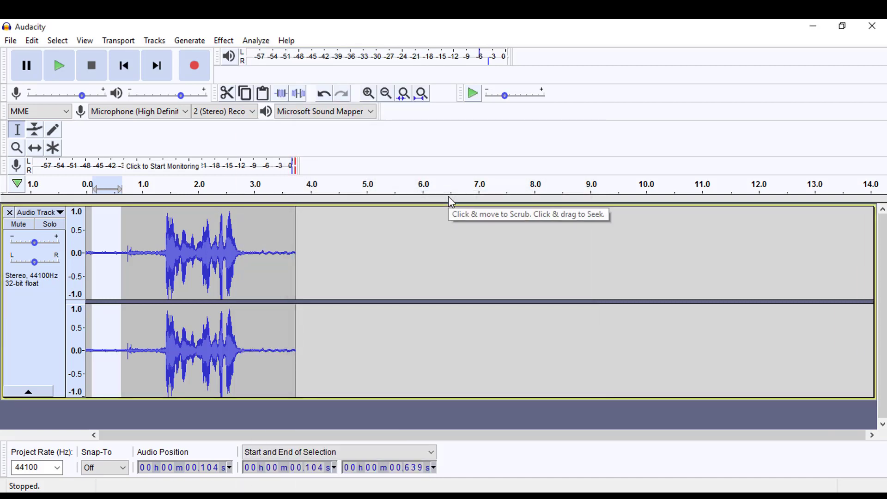
- Apply Noise Reduction to the whole track with 12 dB reduction, sensitivity 6.00 and 3 frequency smoothing bands
{"action": "left_click", "coordinate": [43, 347]}
{"action": "left_click", "coordinate": [223, 41]}
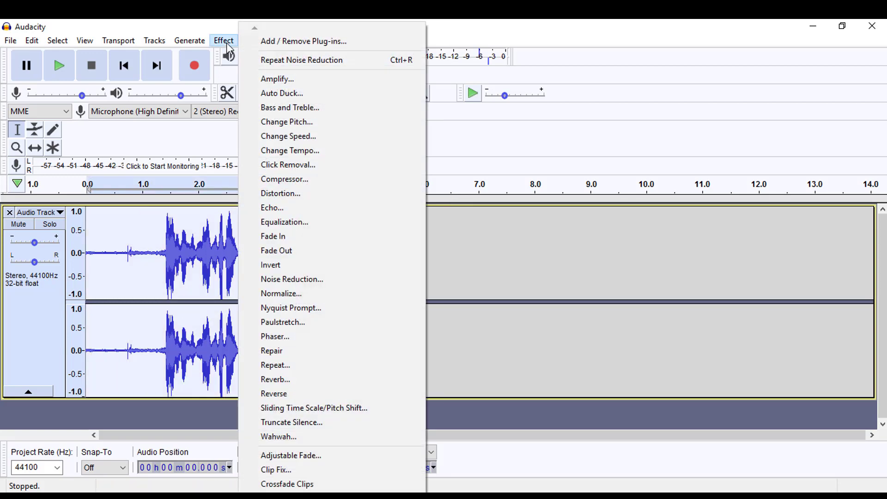
{"action": "left_click", "coordinate": [327, 283]}
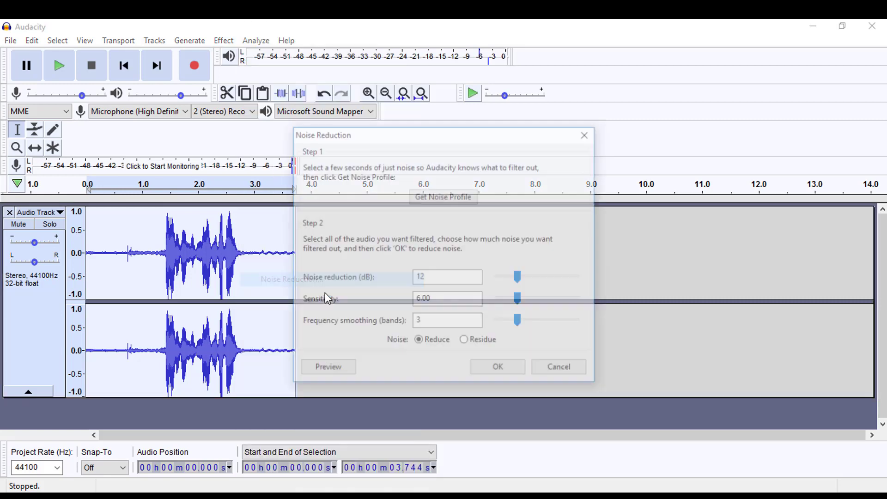
{"action": "left_click", "coordinate": [488, 367]}
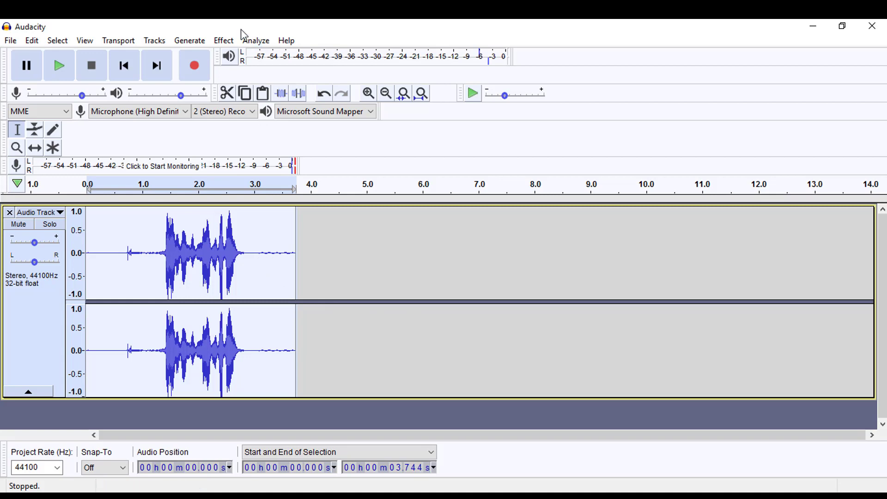
- Run Noise Reduction a second time on the whole track with the same settings
{"action": "left_click", "coordinate": [230, 44]}
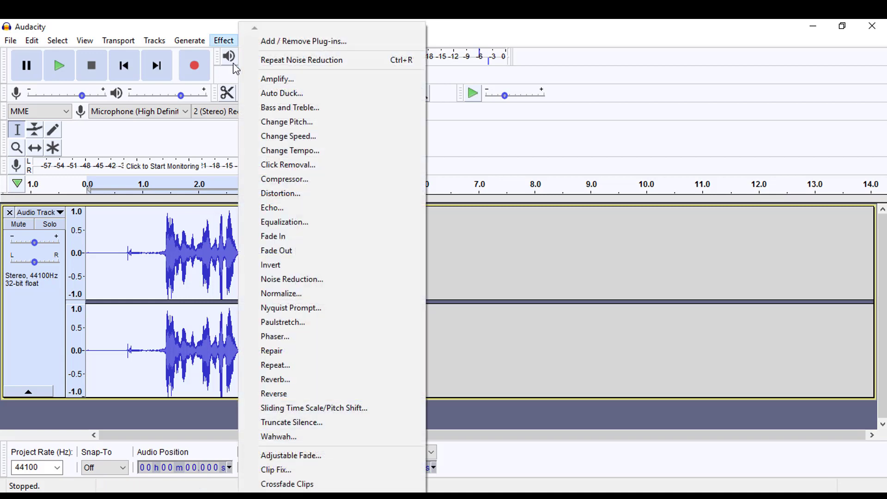
{"action": "left_click", "coordinate": [303, 281]}
{"action": "left_click", "coordinate": [499, 369]}
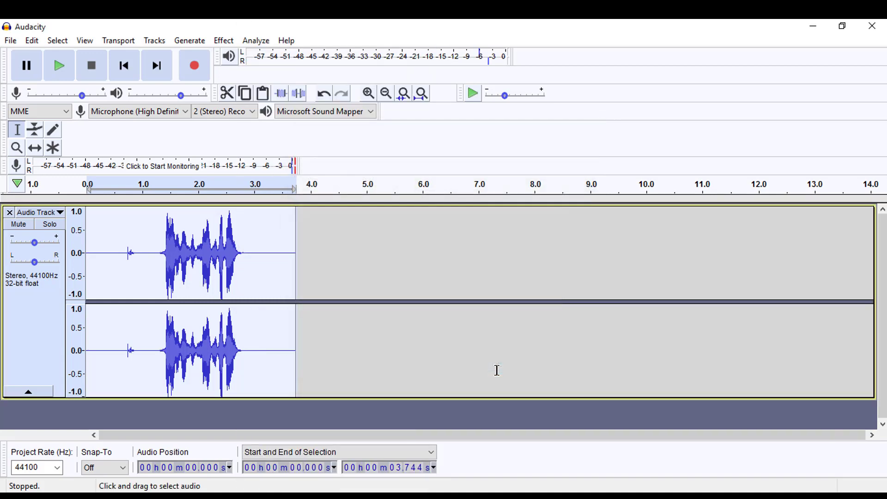